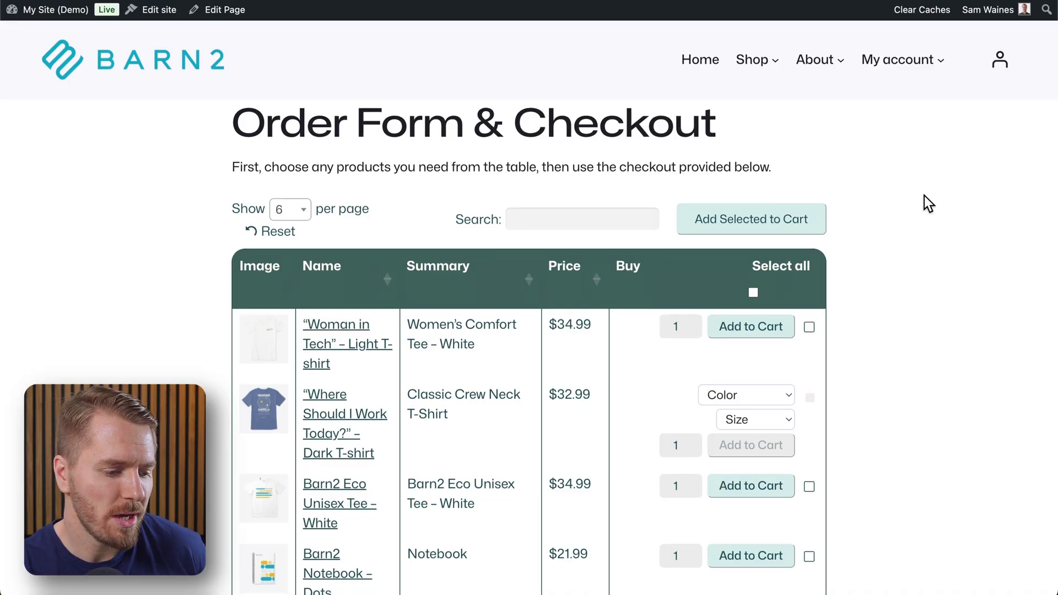
# Select two 'Woman in Tech' – Light T-shirts in the product table and add them to the basket.
pyautogui.scroll(-3, 923, 196)
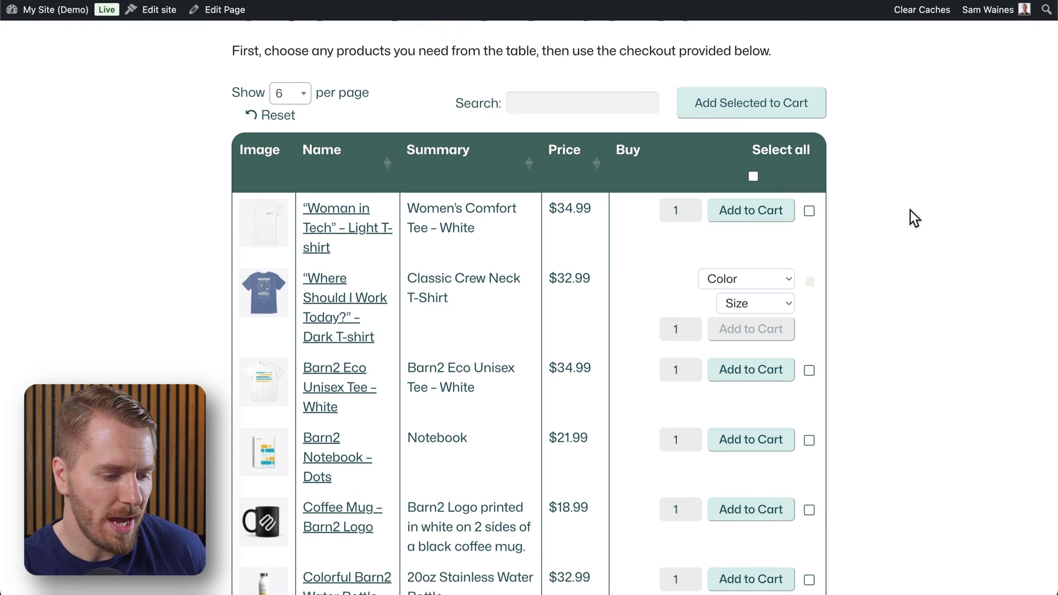
pyautogui.scroll(-5, 918, 237)
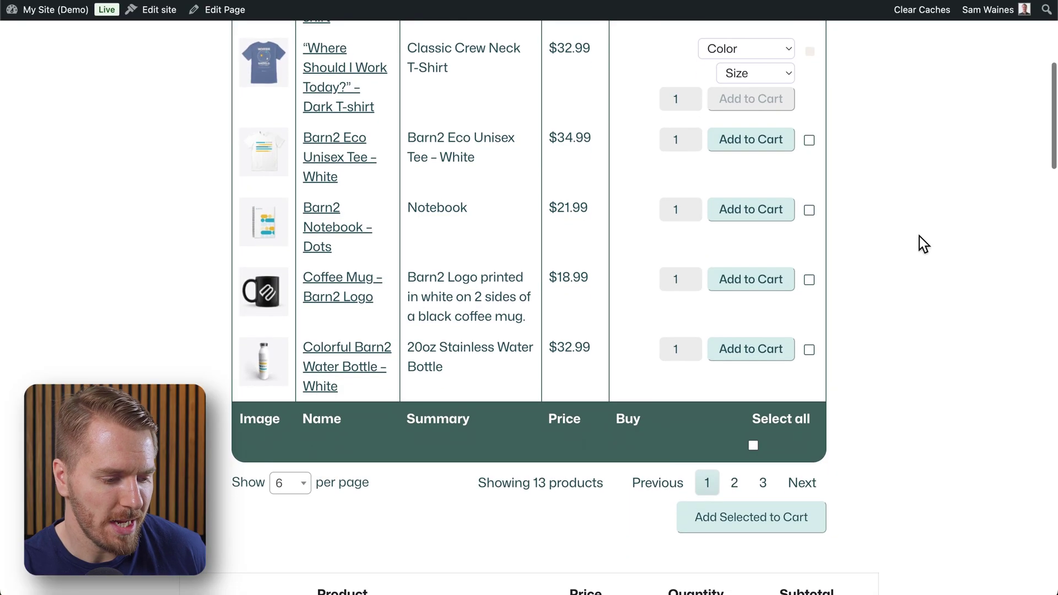
pyautogui.scroll(2, 919, 236)
pyautogui.scroll(2, 919, 236)
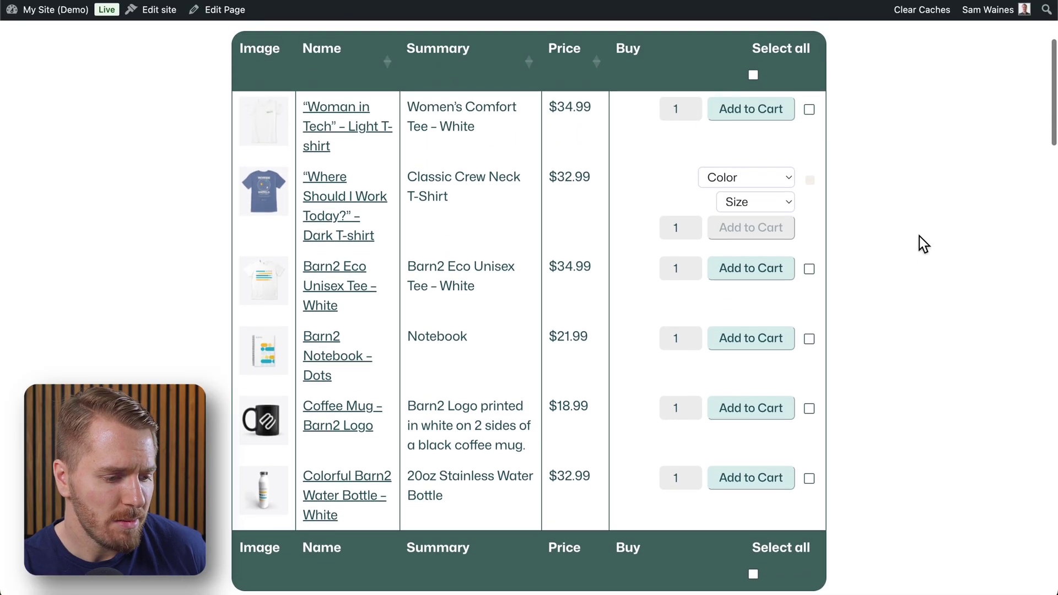
pyautogui.click(693, 105)
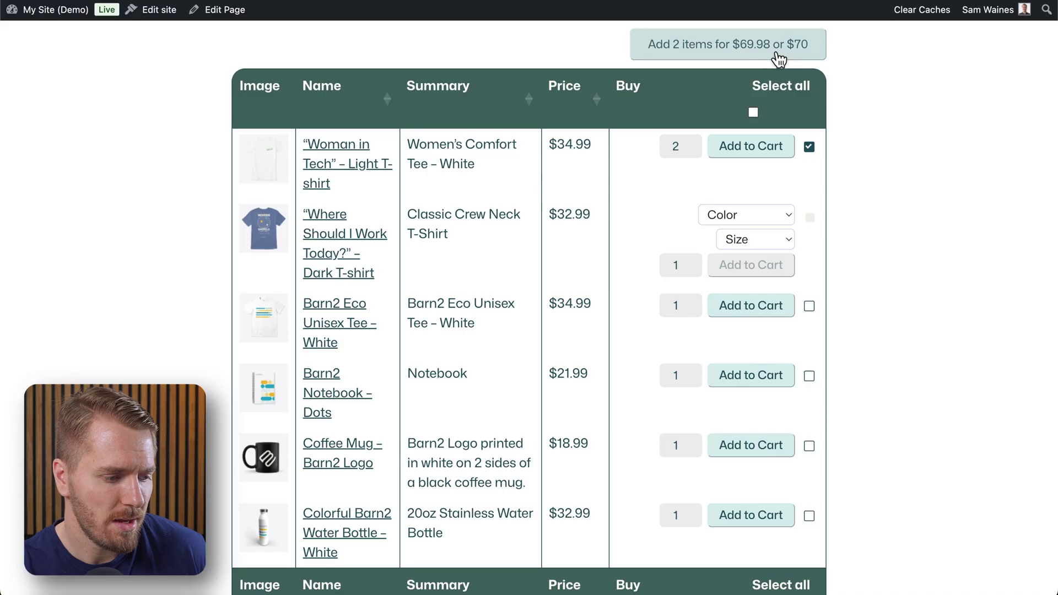
pyautogui.click(778, 57)
pyautogui.scroll(-10, 931, 236)
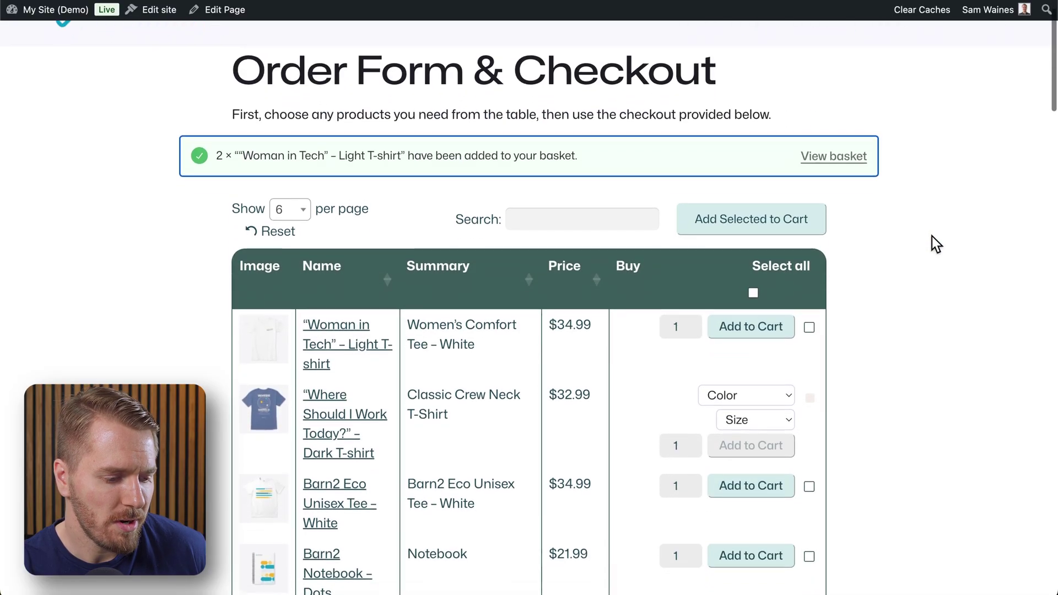
pyautogui.scroll(-5, 931, 236)
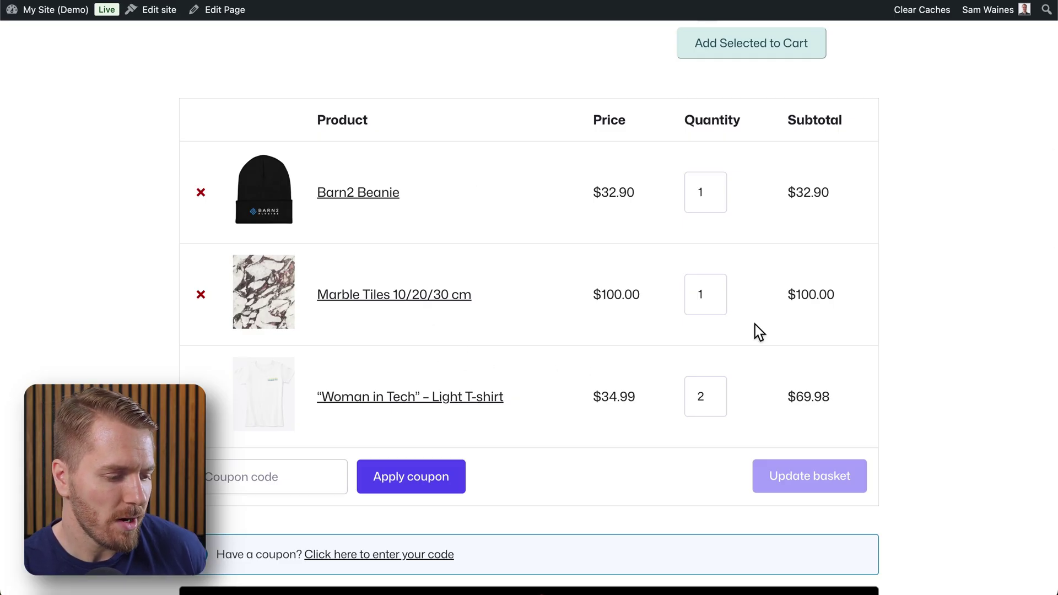
# Scroll through the checkout form and order totals, then try Place order.
pyautogui.scroll(-8, 754, 325)
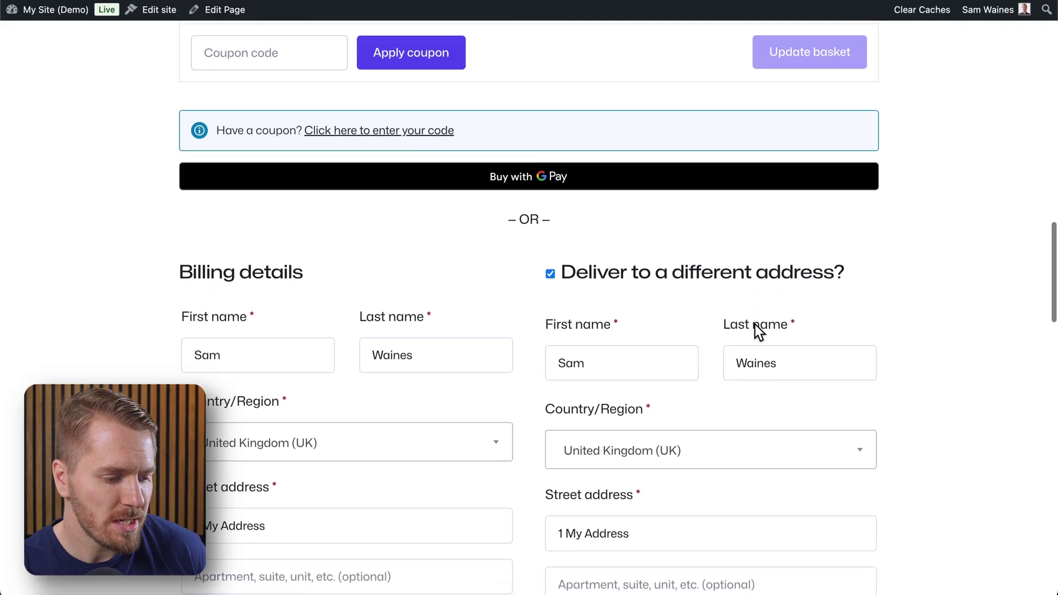
pyautogui.scroll(-1, 758, 332)
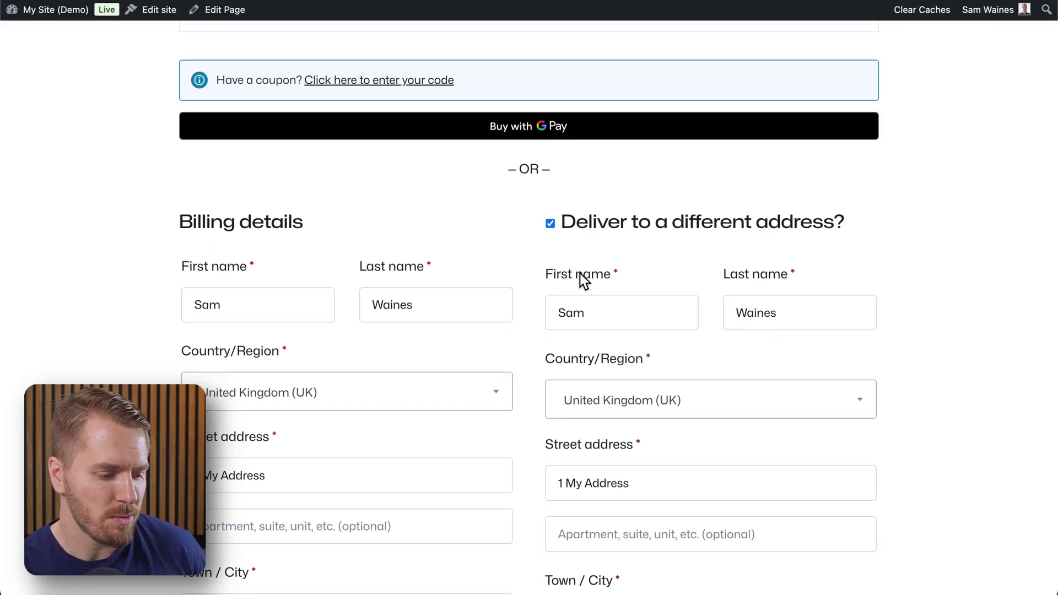
pyautogui.scroll(-13, 583, 281)
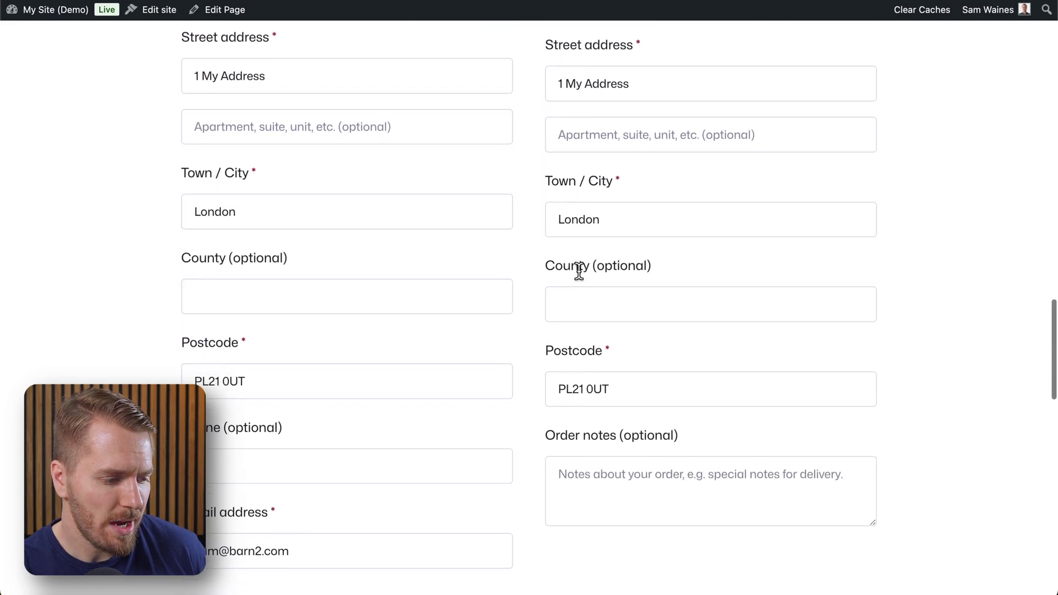
pyautogui.scroll(-3, 578, 271)
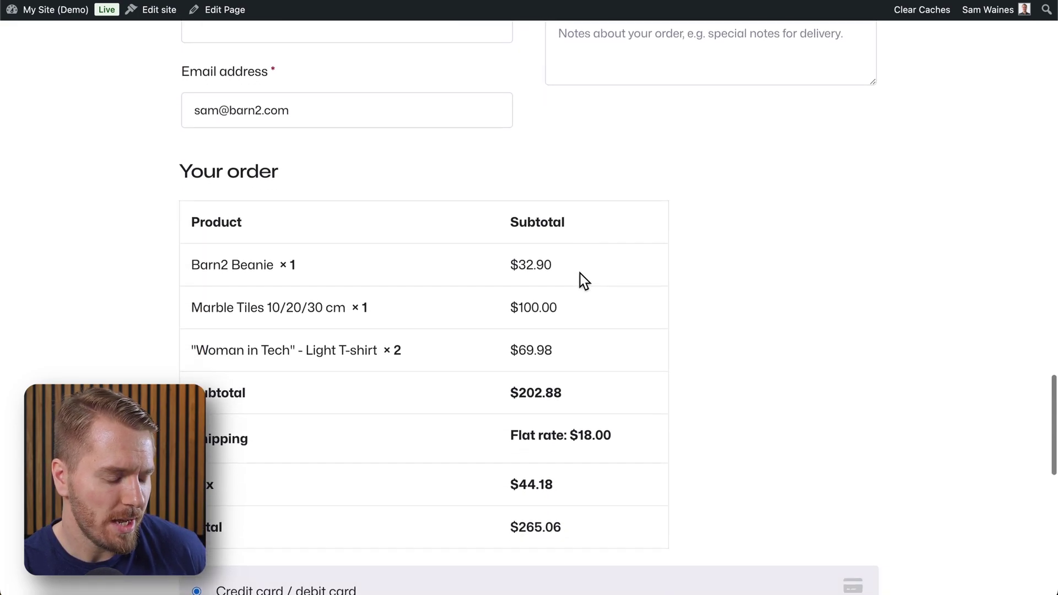
pyautogui.scroll(-10, 580, 273)
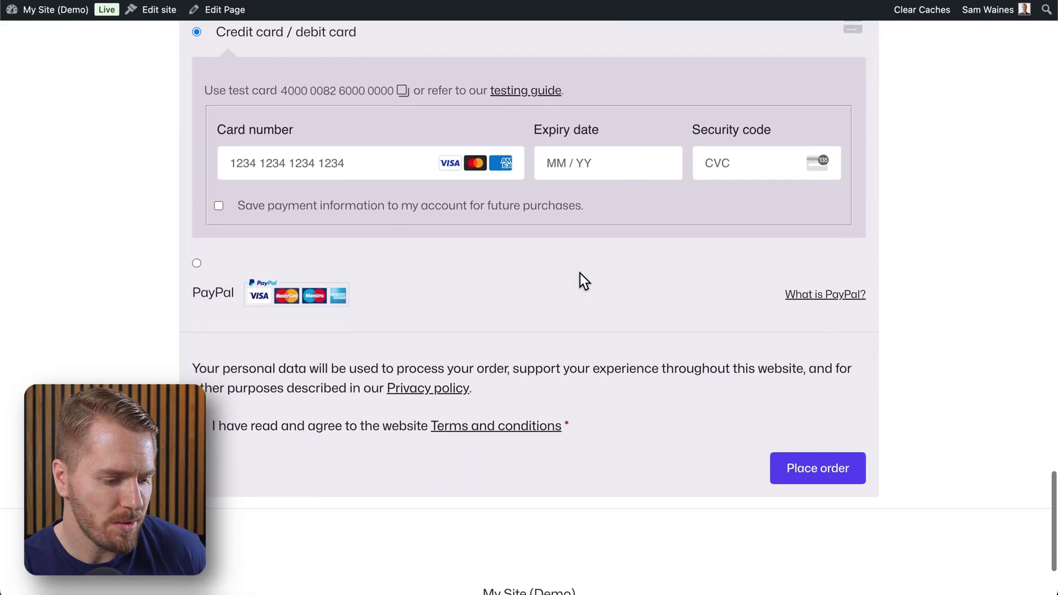
pyautogui.scroll(-1, 581, 281)
pyautogui.click(779, 419)
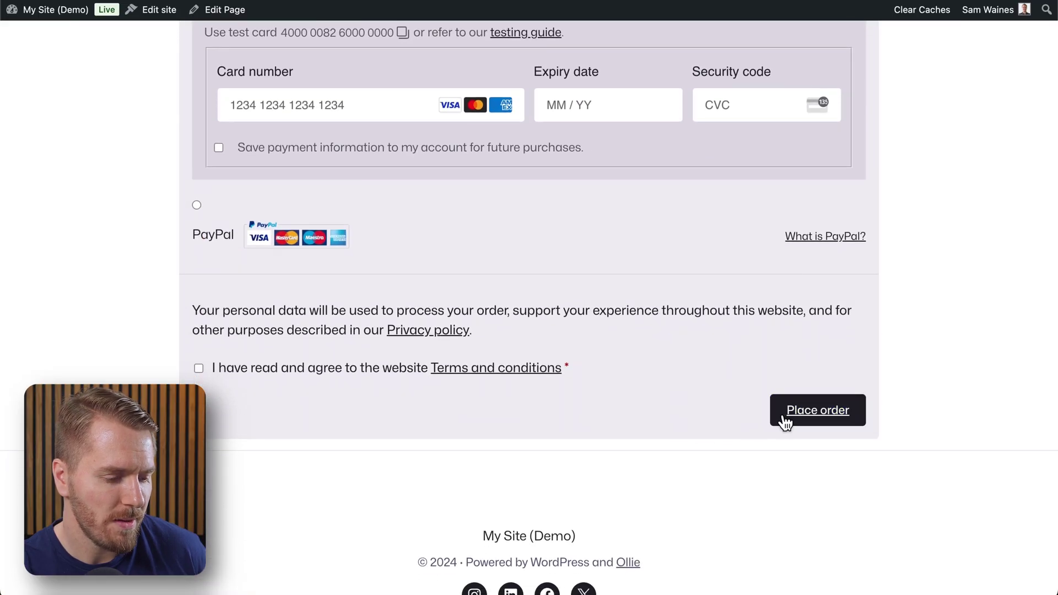
pyautogui.scroll(9, 793, 299)
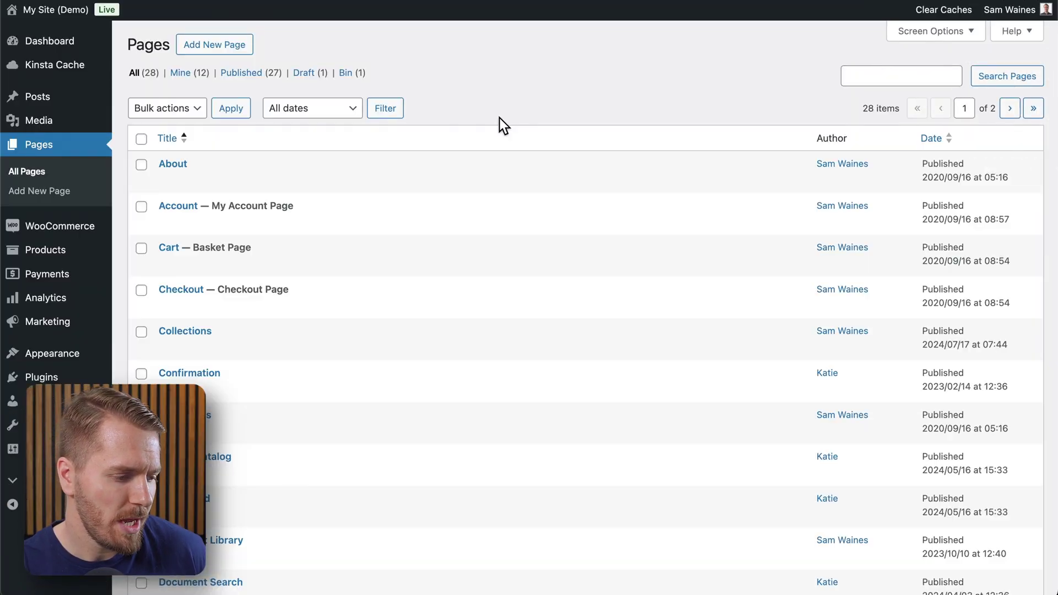
# Review the Pages list and the Order Form page's product table, cart and checkout shortcode blocks.
pyautogui.scroll(-10, 499, 118)
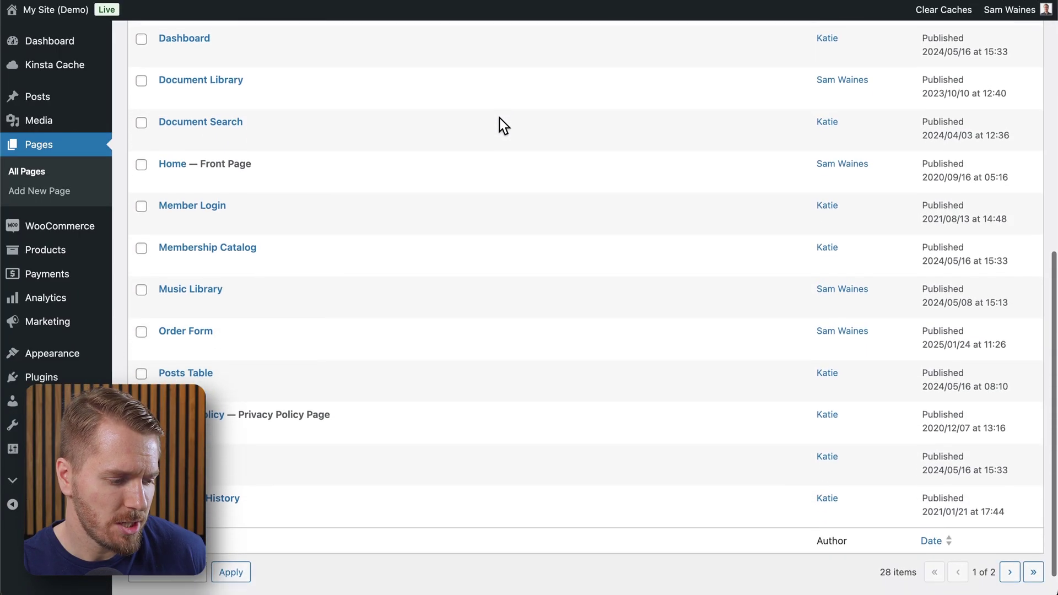
pyautogui.scroll(-1, 499, 118)
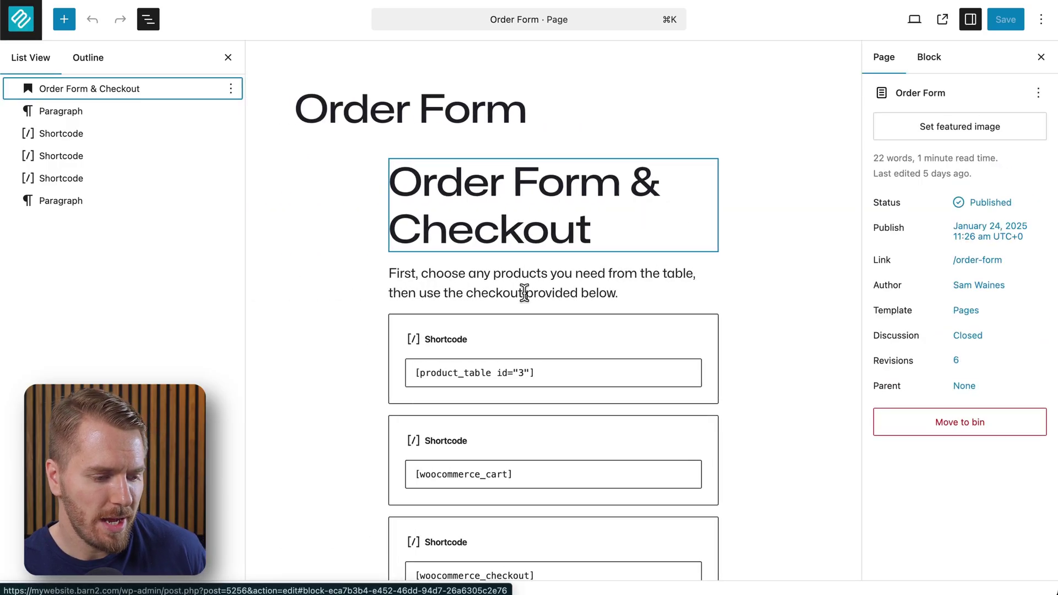
pyautogui.scroll(-5, 616, 282)
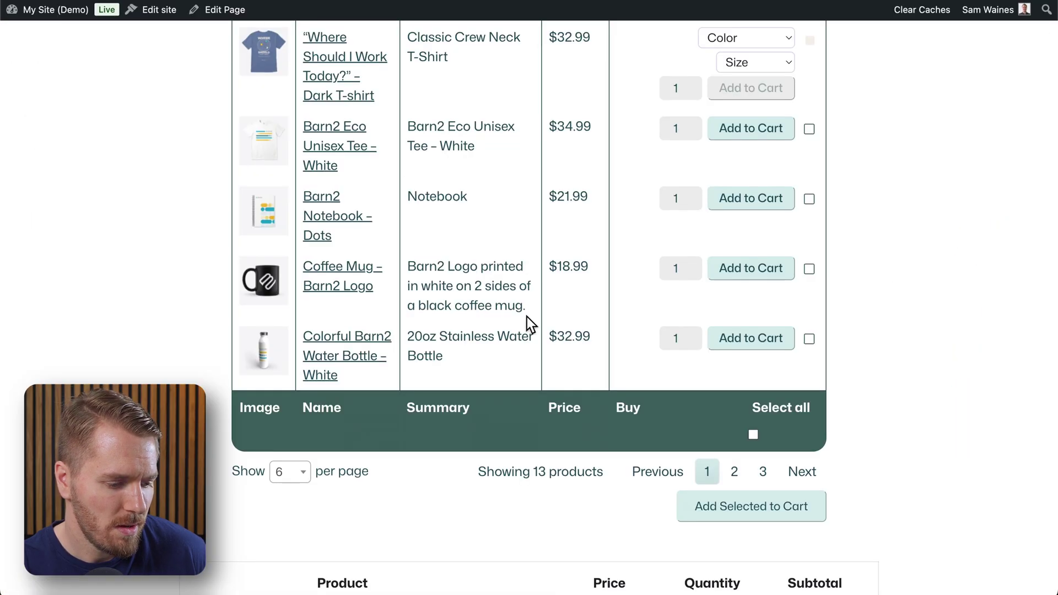
pyautogui.scroll(-8, 530, 324)
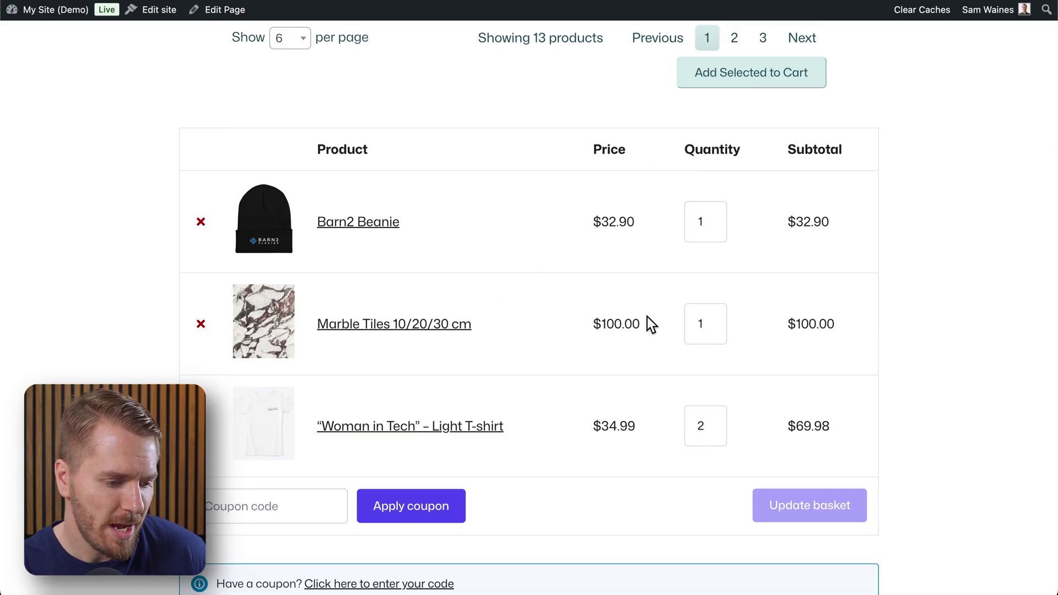
# Scroll down the Order Form page to the basket and billing forms.
pyautogui.scroll(-2, 647, 319)
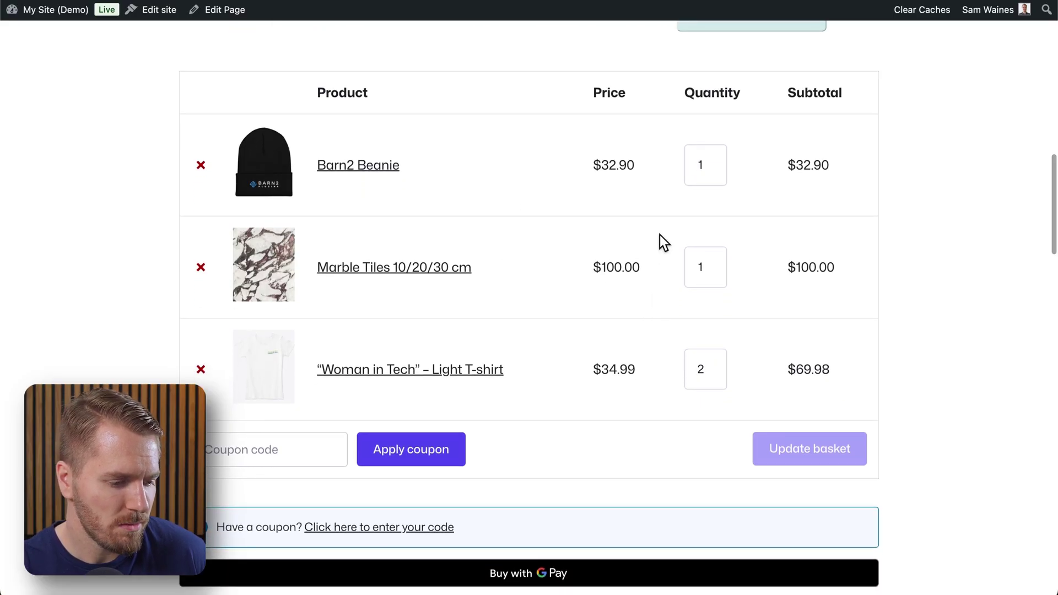
pyautogui.scroll(-10, 595, 269)
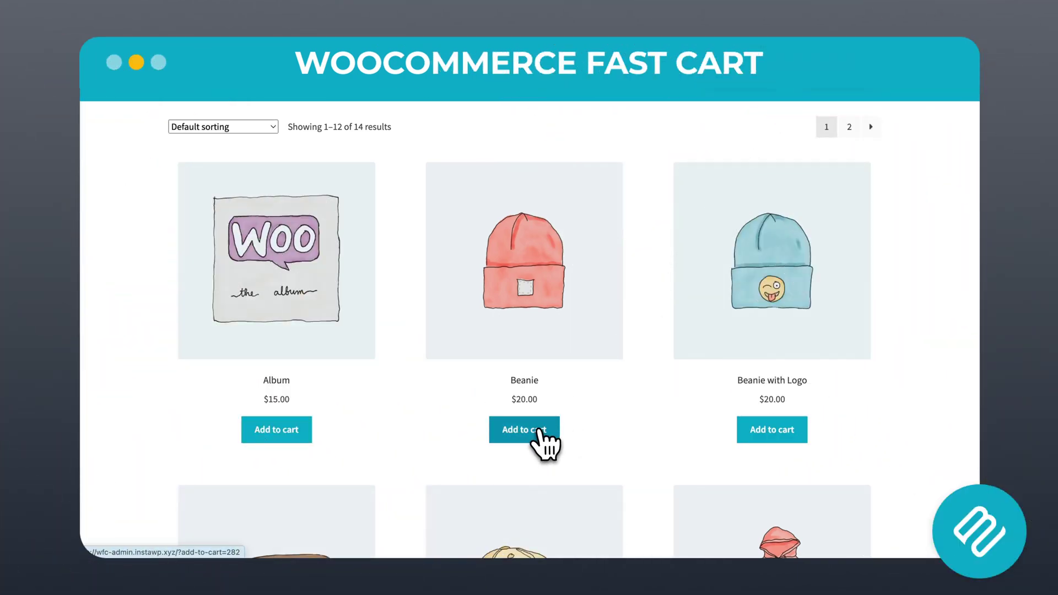
# Add the Beanie to the slide-out cart and go to Checkout from it.
pyautogui.click(539, 433)
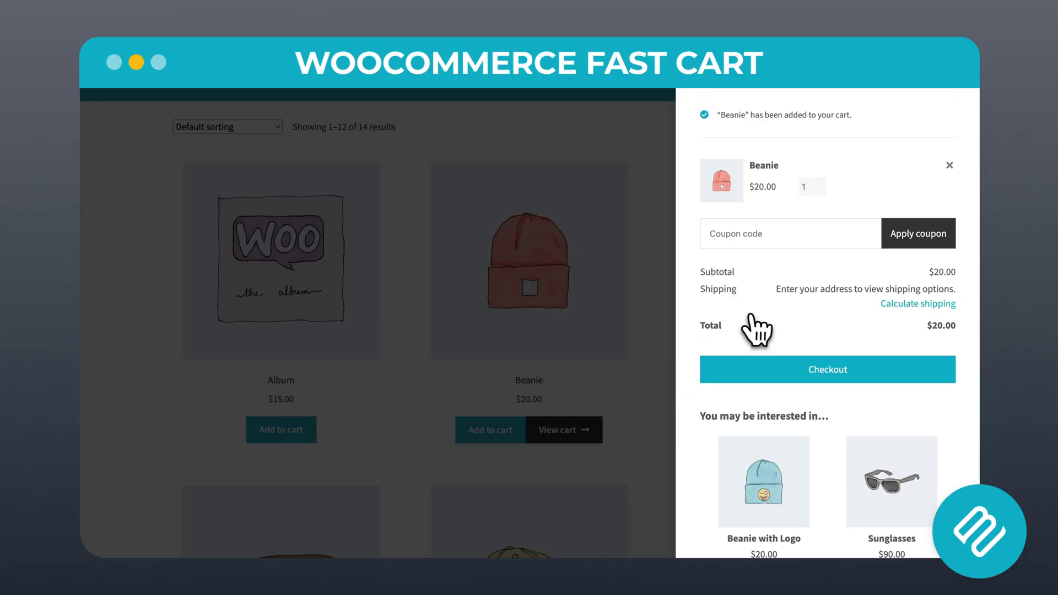
pyautogui.scroll(-1, 751, 317)
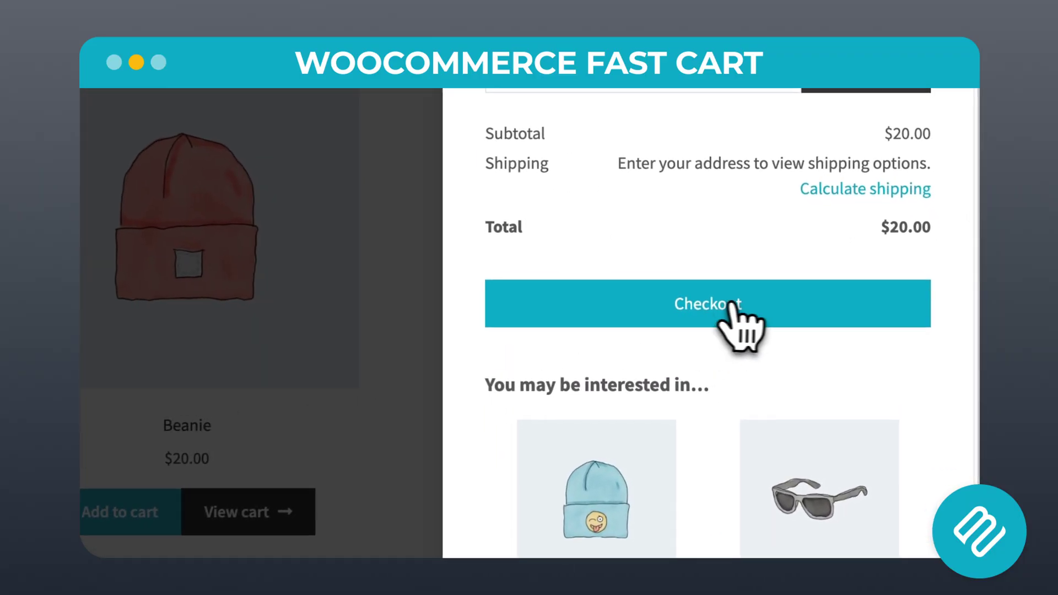
pyautogui.click(733, 303)
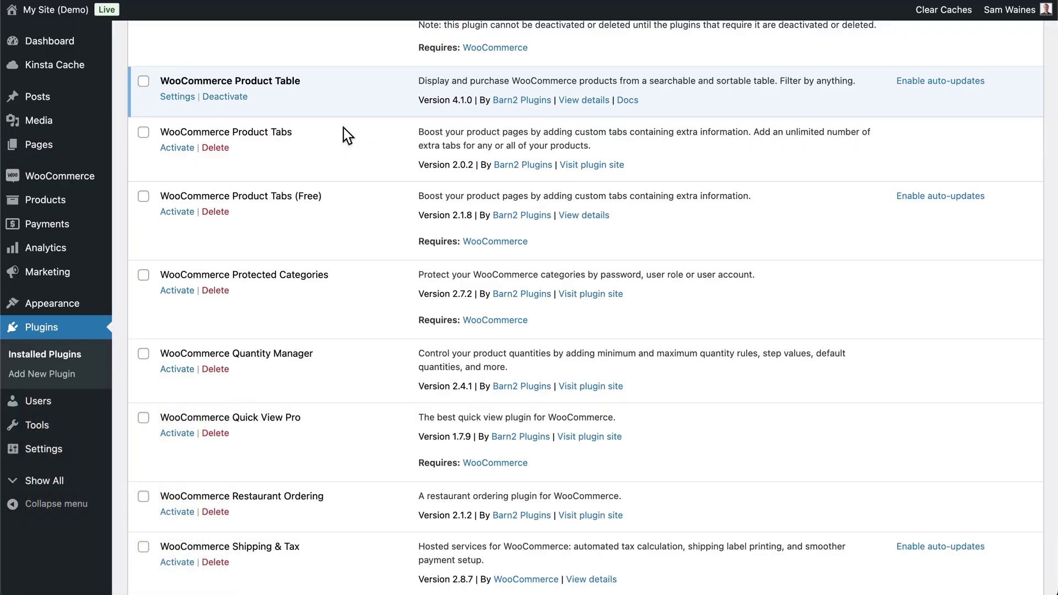
# Look at the Upload Plugin option, then open WooCommerce Product Table's Settings from Installed Plugins.
pyautogui.click(51, 380)
pyautogui.click(278, 49)
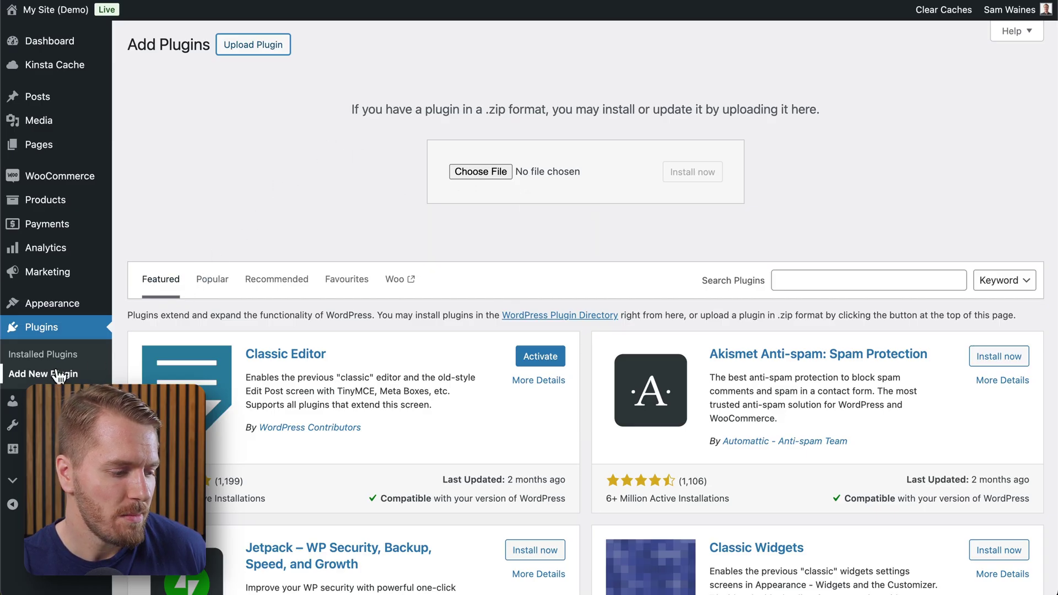
pyautogui.click(33, 354)
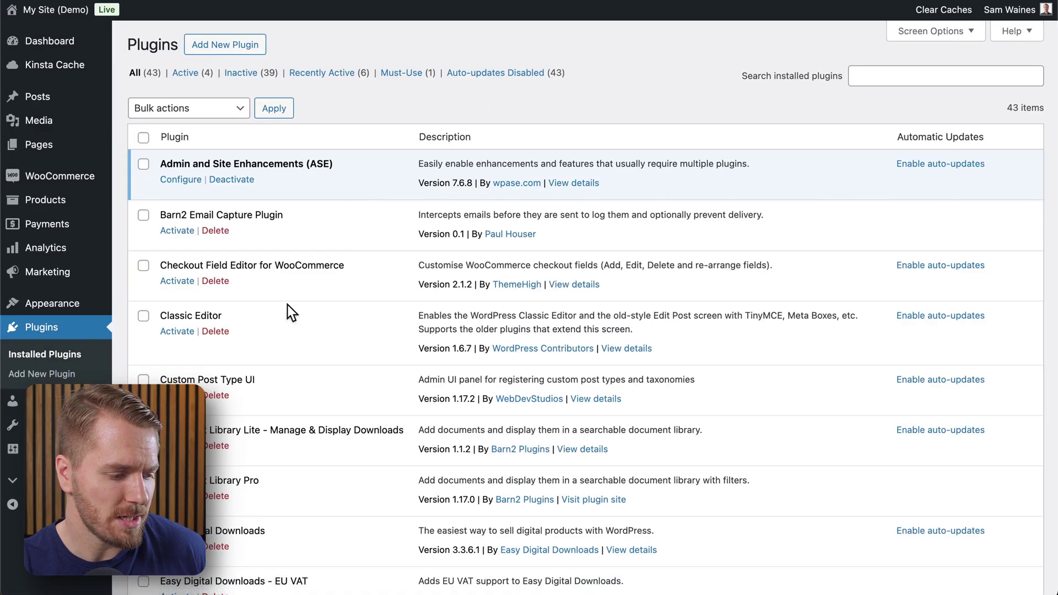
pyautogui.scroll(-20, 286, 305)
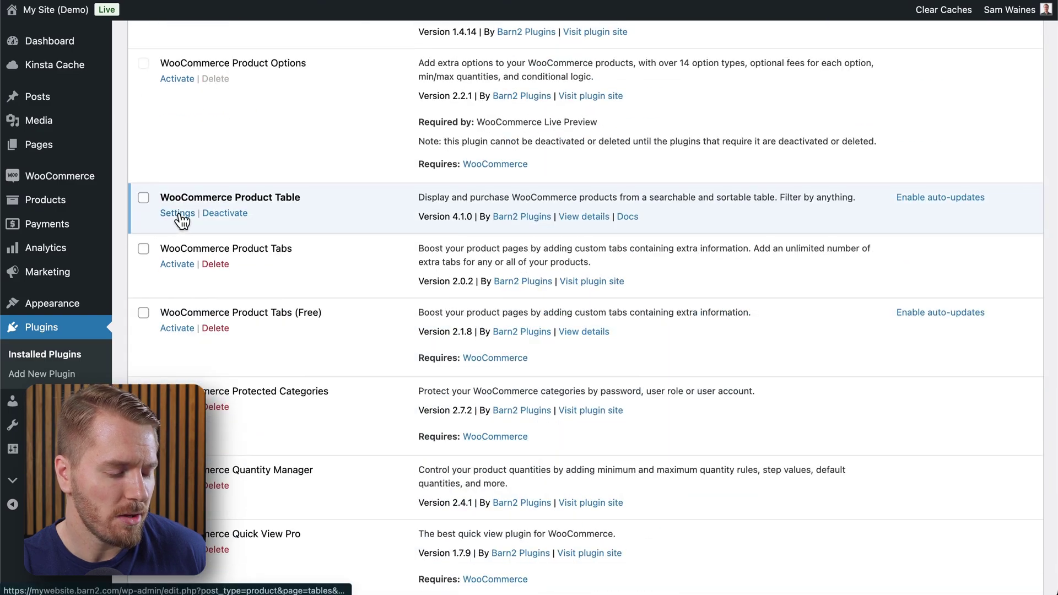
pyautogui.click(179, 214)
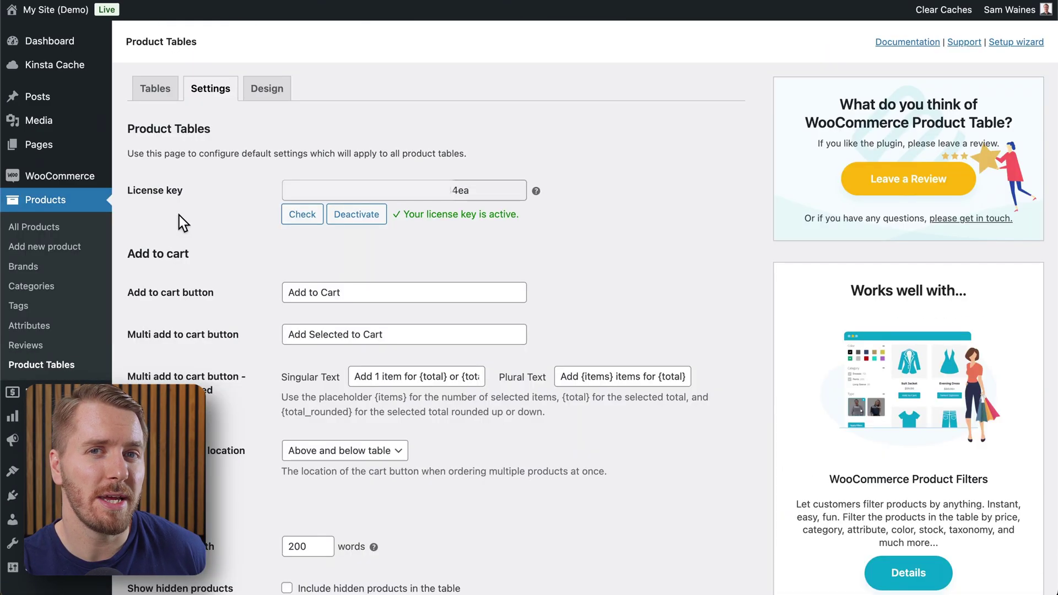
# From the Tables tab, start a new product table with Add New.
pyautogui.click(160, 94)
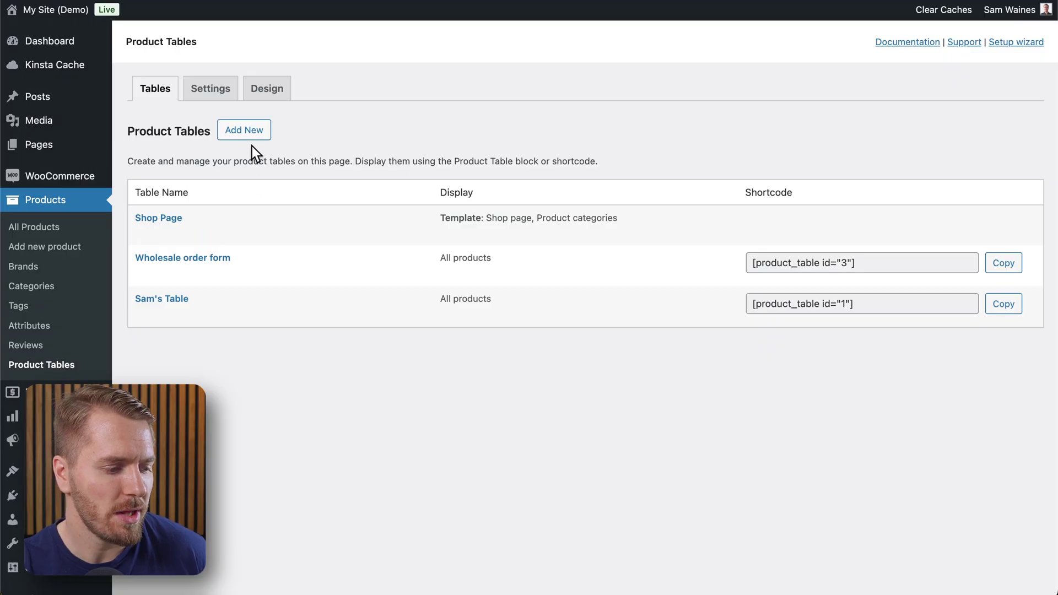
pyautogui.click(257, 142)
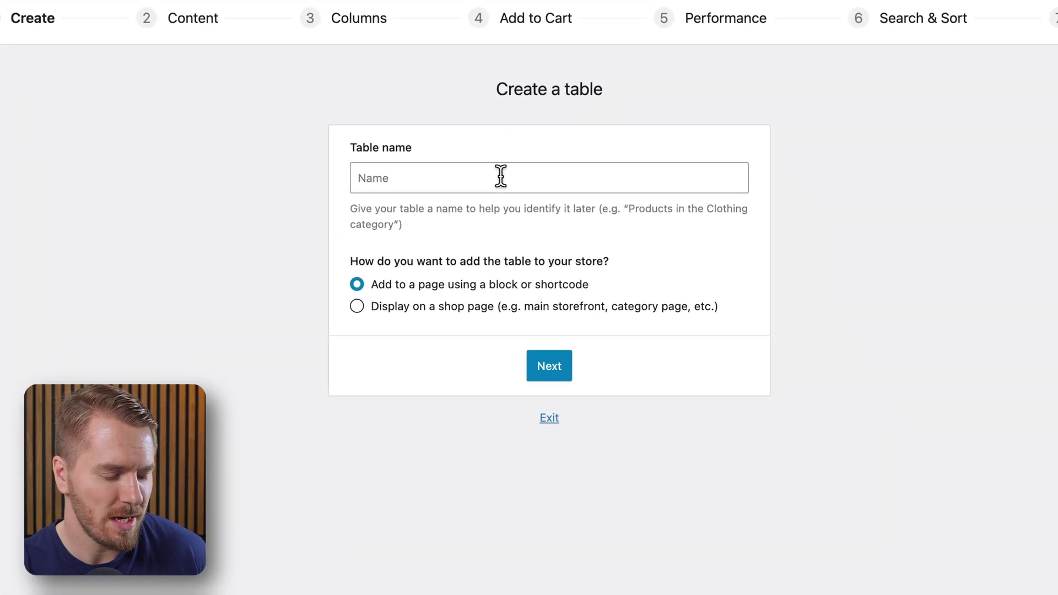
# Name the new table 'Order Form'.
pyautogui.click(500, 176)
pyautogui.write('Order Form')
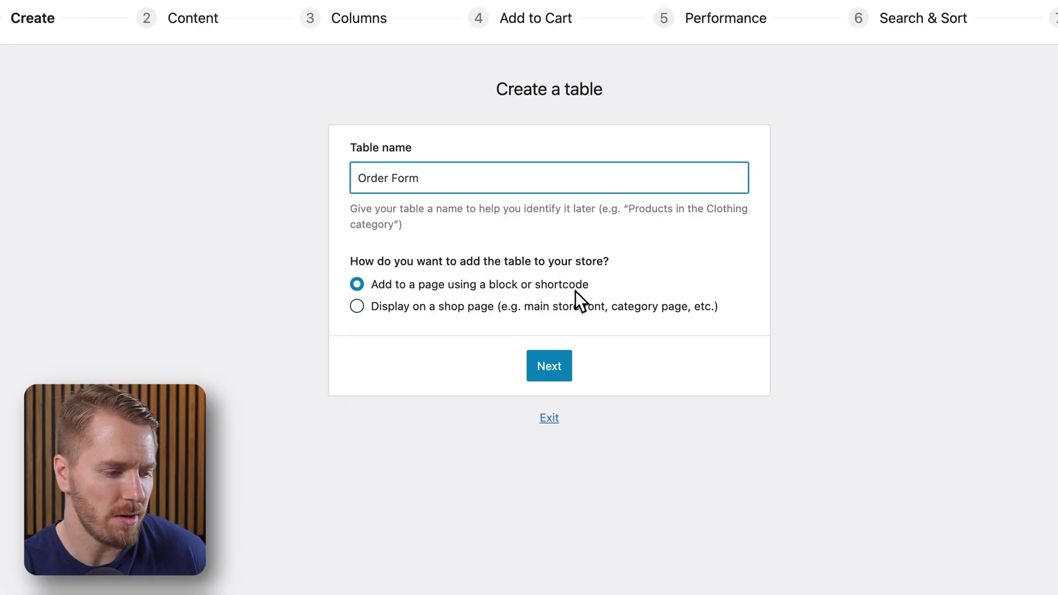
pyautogui.click(550, 368)
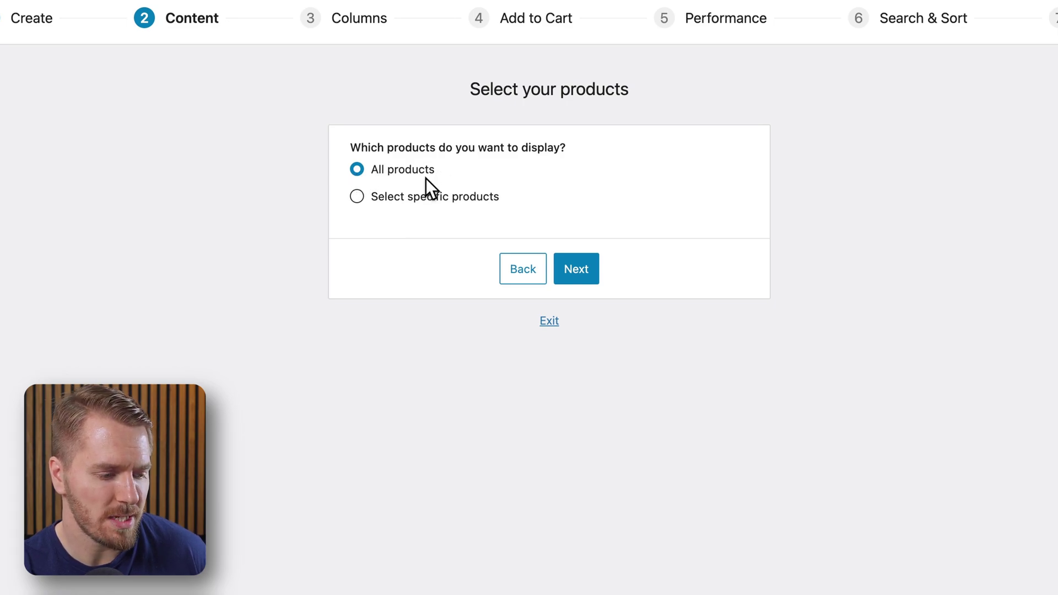
# Restrict the table's products to the Unisex / Mens T-shirts and Womens T-shirts categories.
pyautogui.click(357, 199)
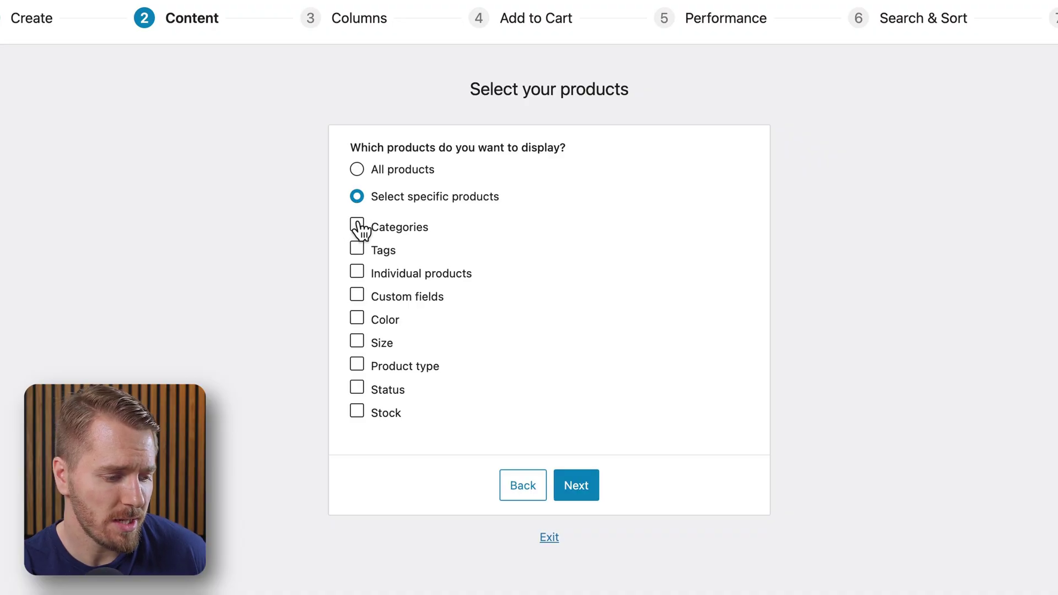
pyautogui.click(357, 226)
pyautogui.click(501, 258)
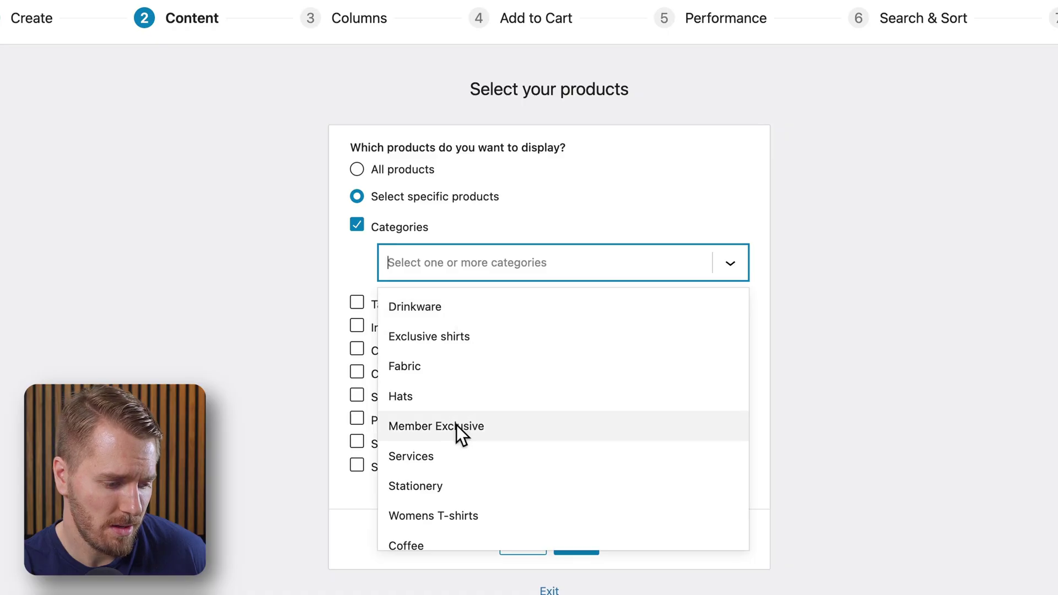
pyautogui.scroll(-3, 456, 425)
pyautogui.click(486, 405)
pyautogui.click(597, 259)
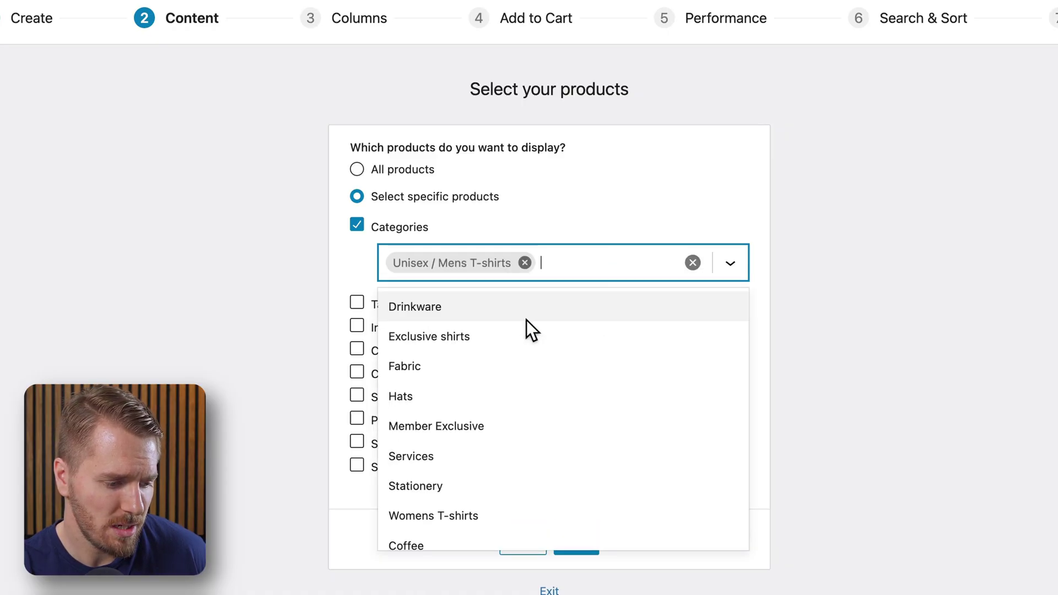
pyautogui.click(448, 515)
pyautogui.click(576, 585)
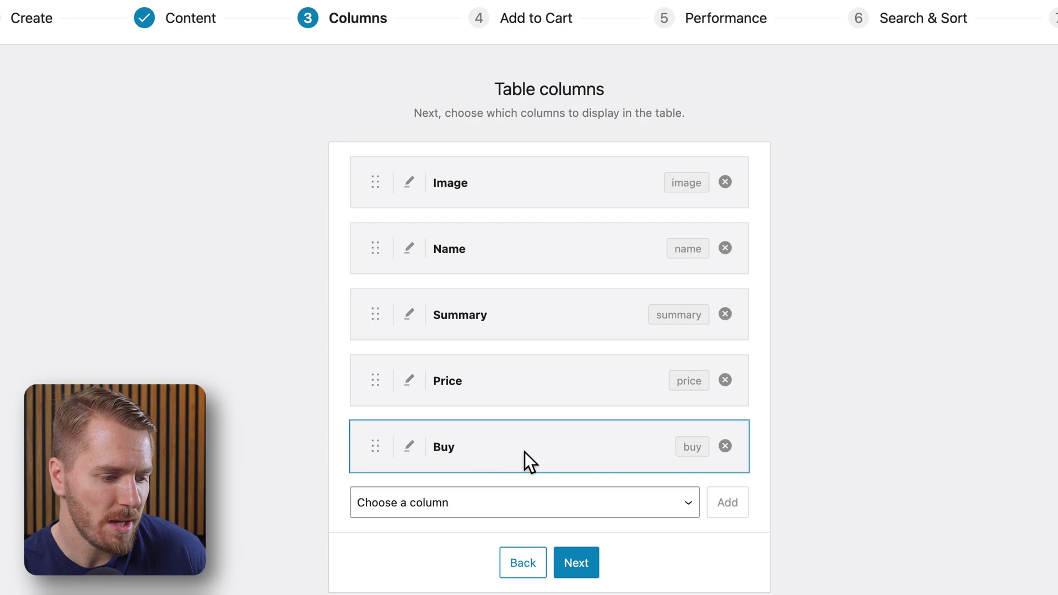
# Add a Total column and drag it between the Price and Buy columns.
pyautogui.click(693, 502)
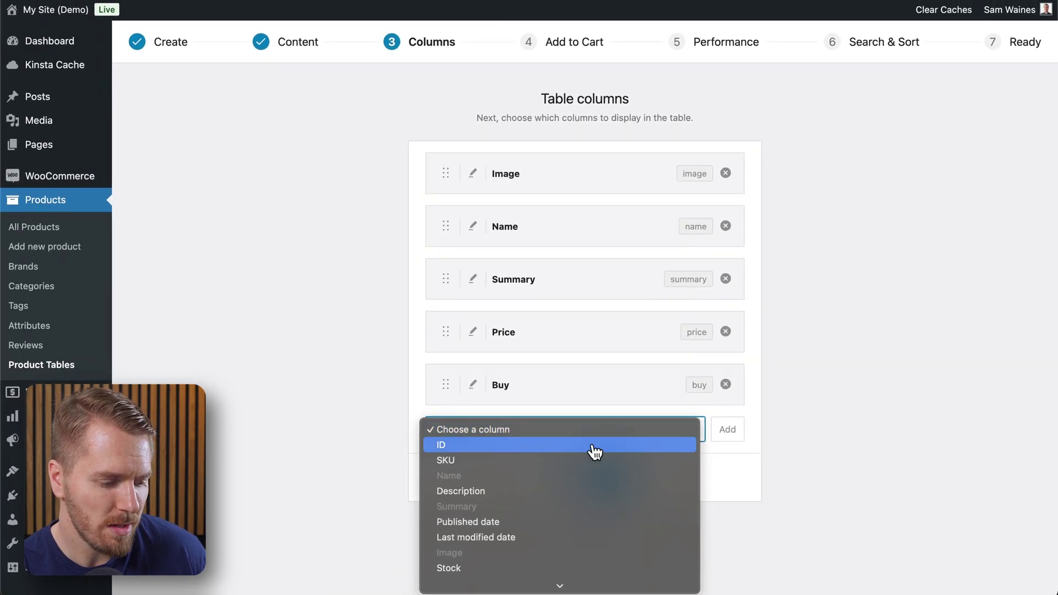
pyautogui.scroll(-5, 592, 449)
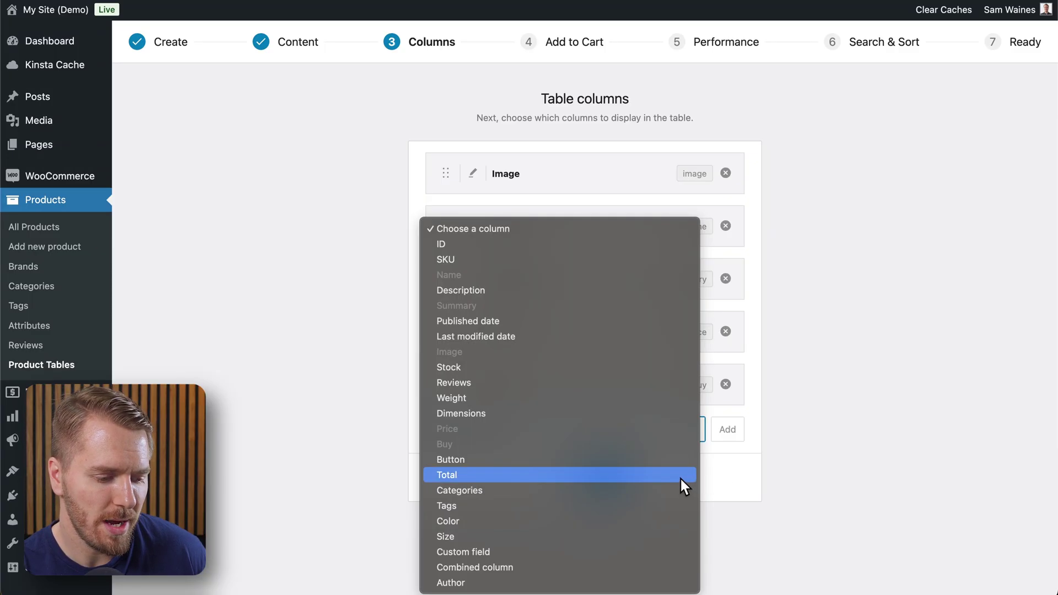
pyautogui.click(663, 475)
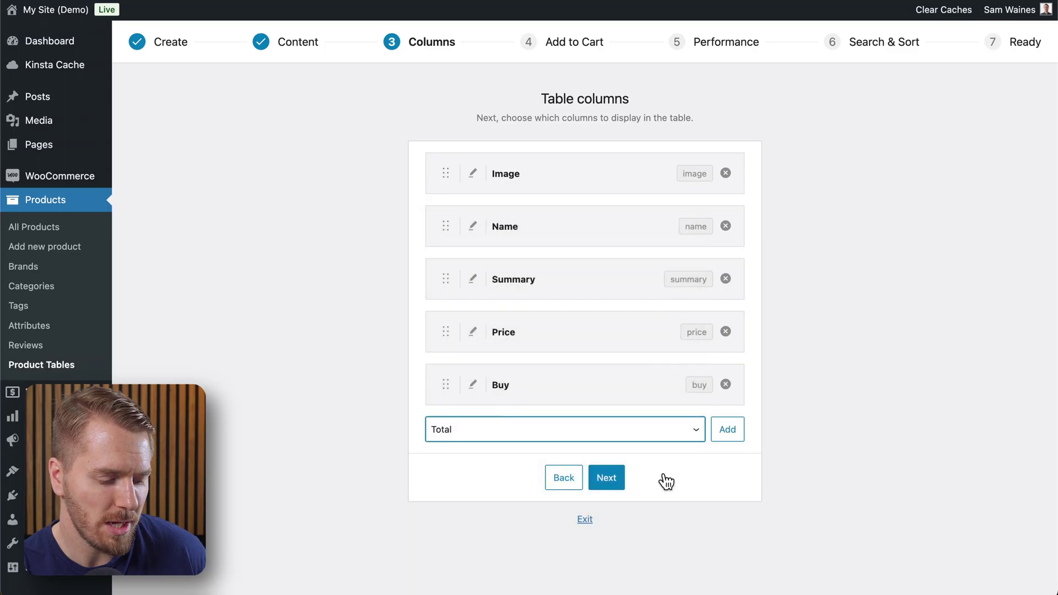
pyautogui.click(721, 431)
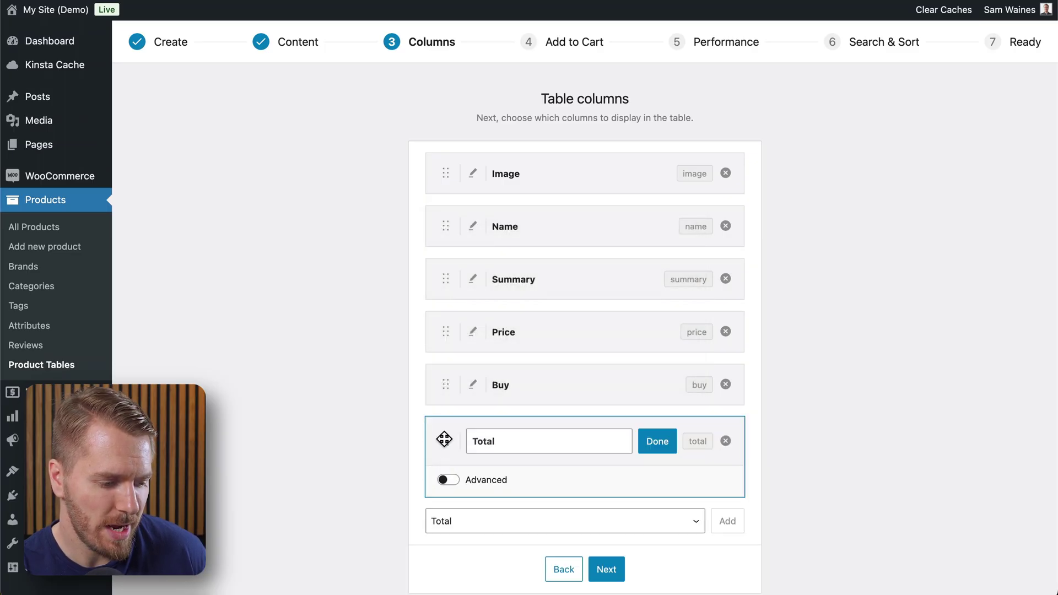
pyautogui.moveTo(445, 438); pyautogui.dragTo(447, 373)
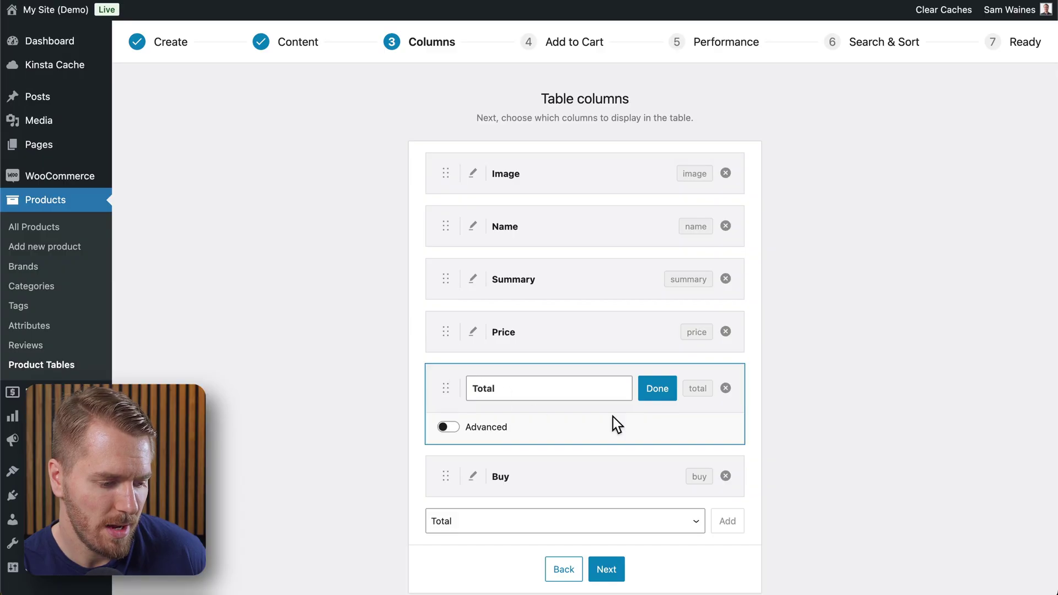
# Keep Cart buttons as the add-to-cart method and pass the performance options.
pyautogui.click(656, 388)
pyautogui.click(607, 529)
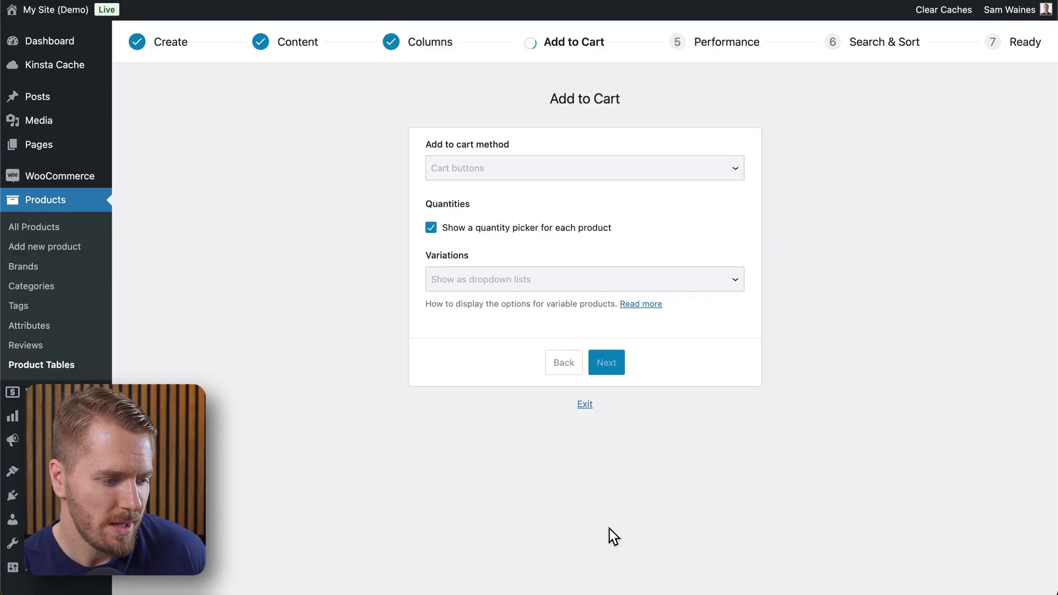
pyautogui.click(656, 171)
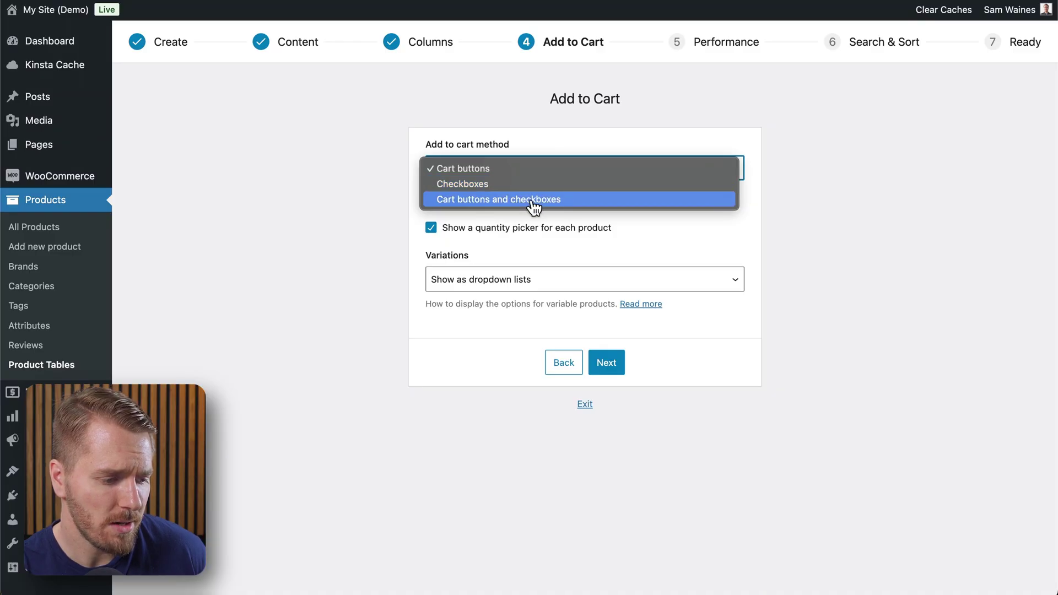
pyautogui.click(515, 171)
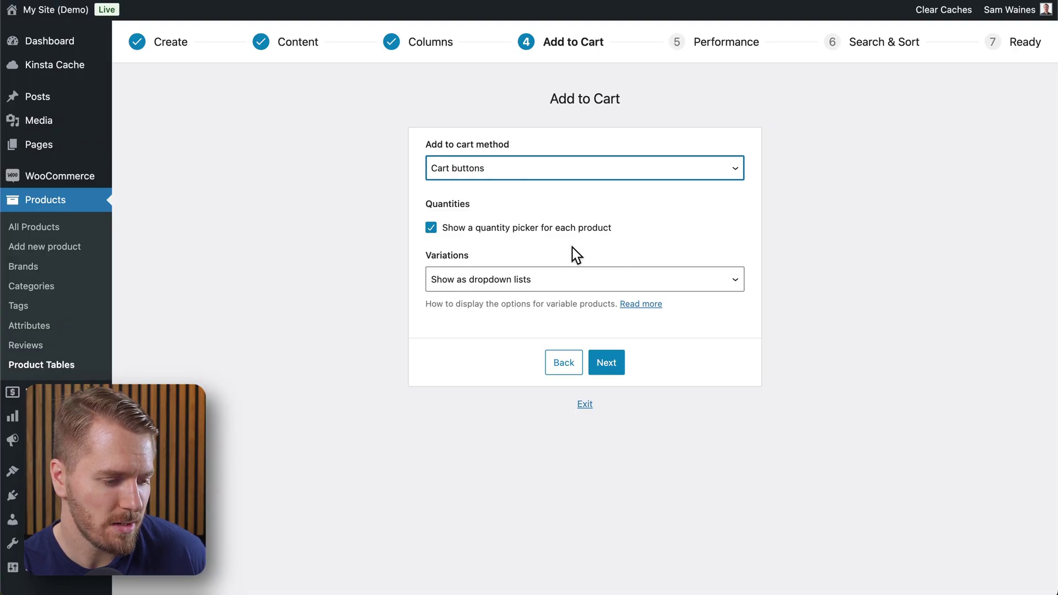
pyautogui.click(606, 364)
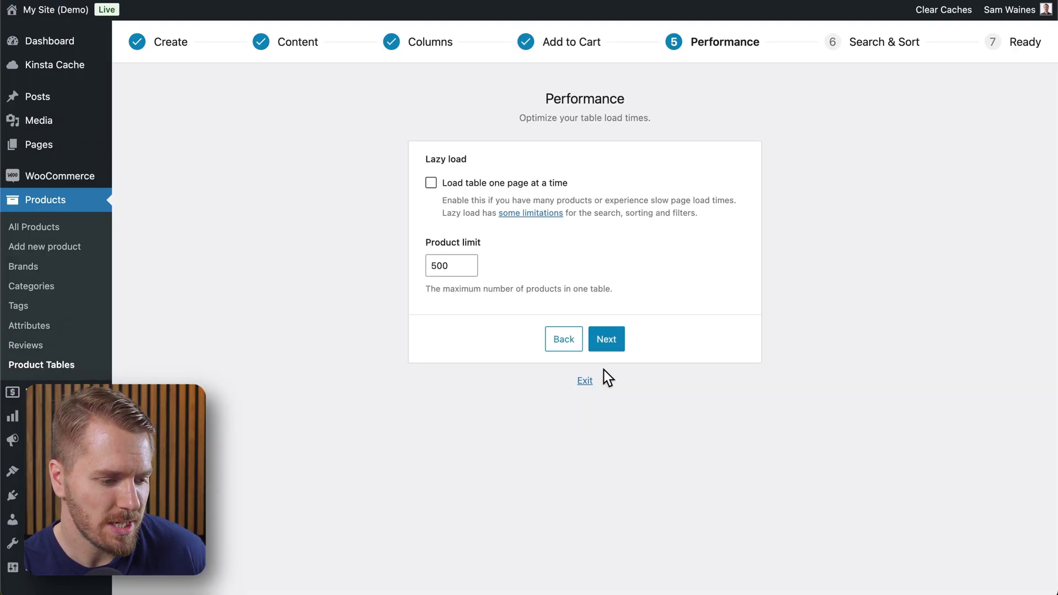
pyautogui.click(616, 348)
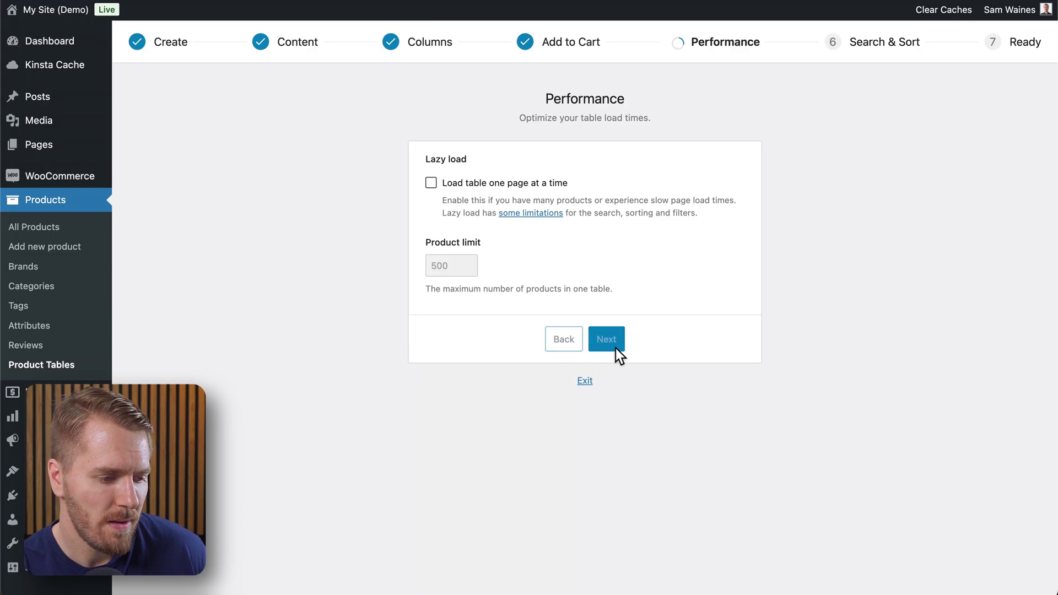
# Enable filter dropdowns with a Color filter and create the table.
pyautogui.click(431, 169)
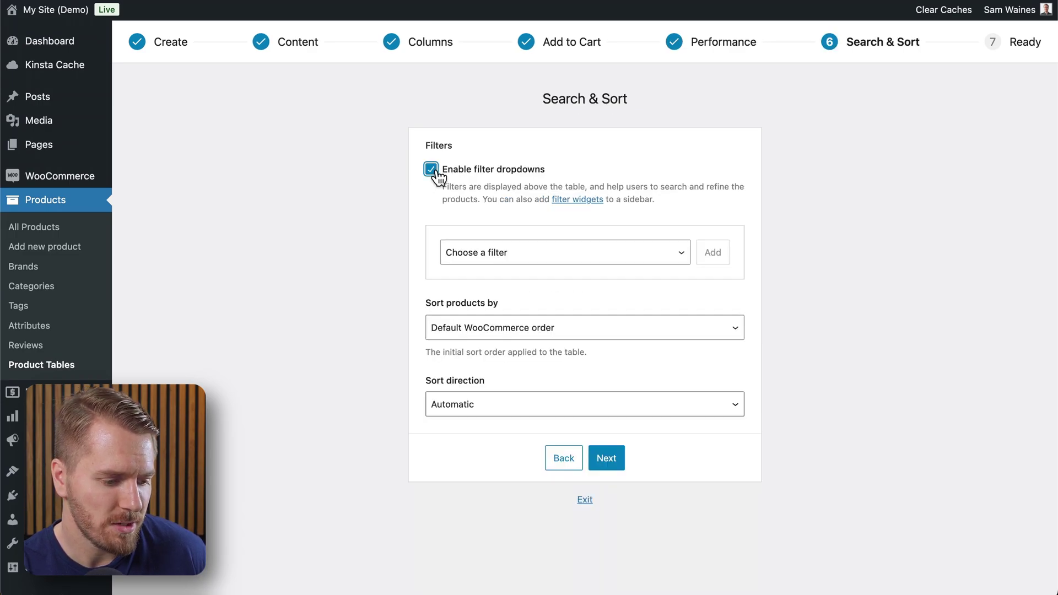
pyautogui.click(683, 256)
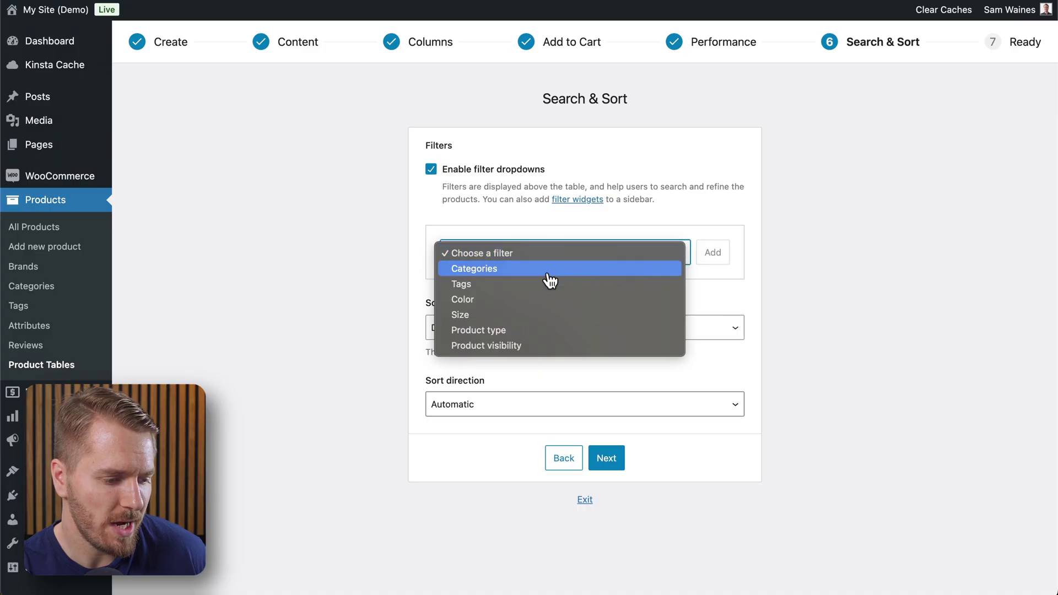
pyautogui.click(488, 299)
pyautogui.click(711, 262)
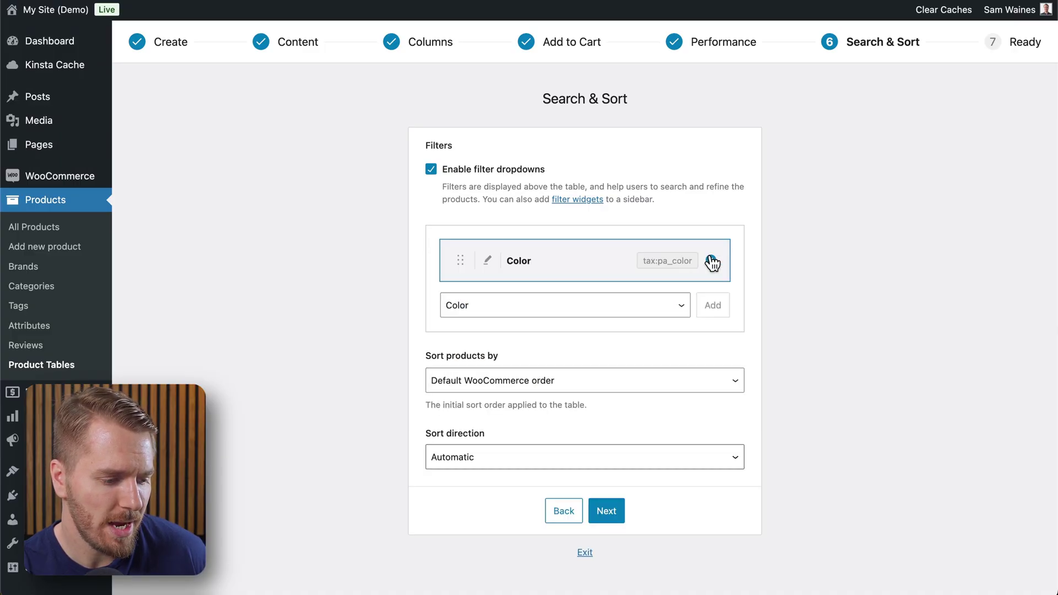
pyautogui.scroll(-1, 530, 319)
pyautogui.click(614, 468)
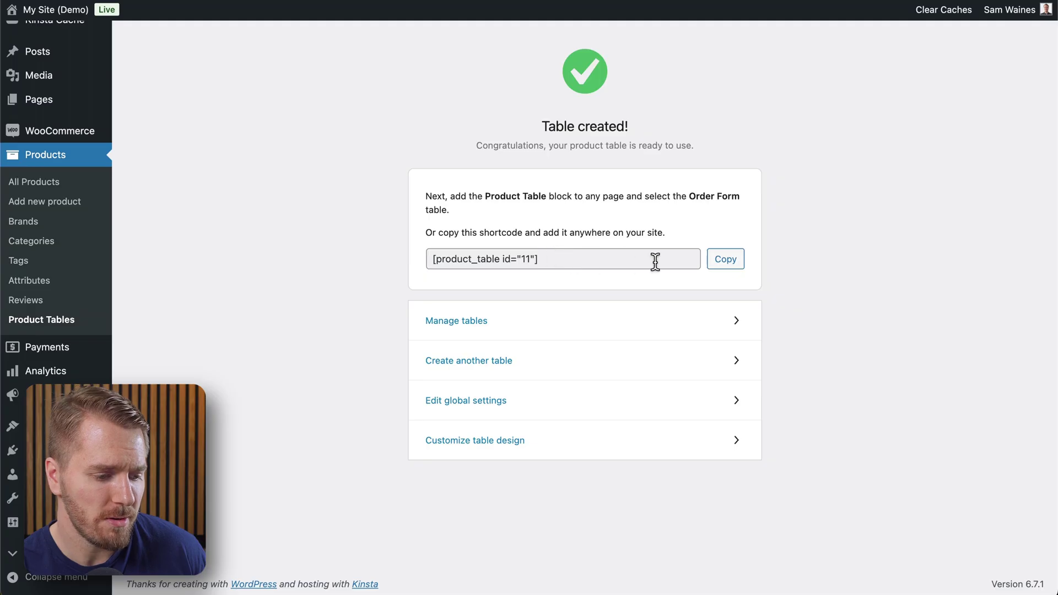
# Replace the Order Form page's table 3 shortcode with [product_table id="11"] and save the page.
pyautogui.click(725, 261)
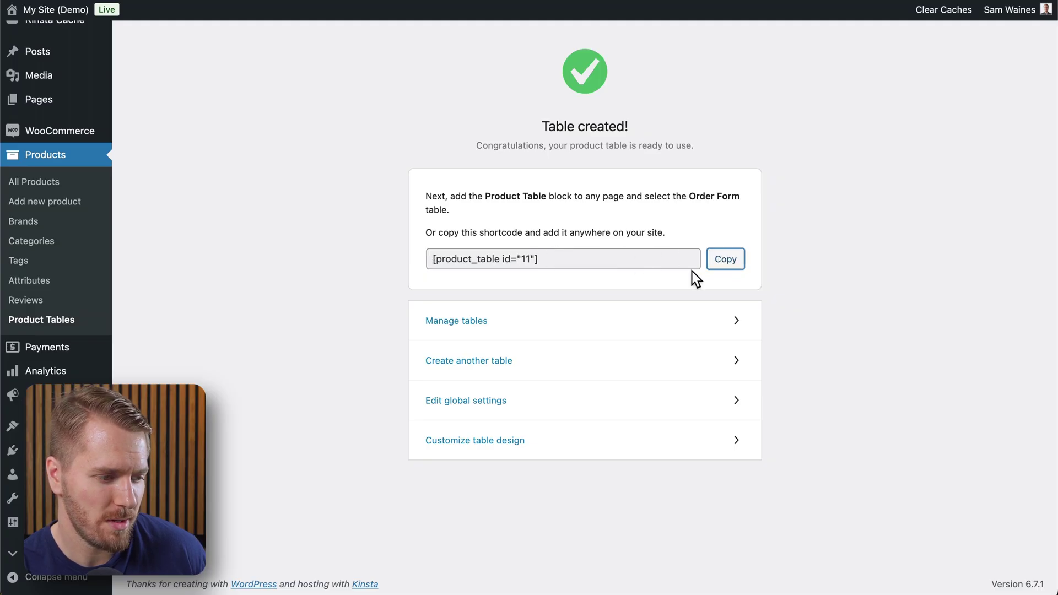
pyautogui.click(339, 1)
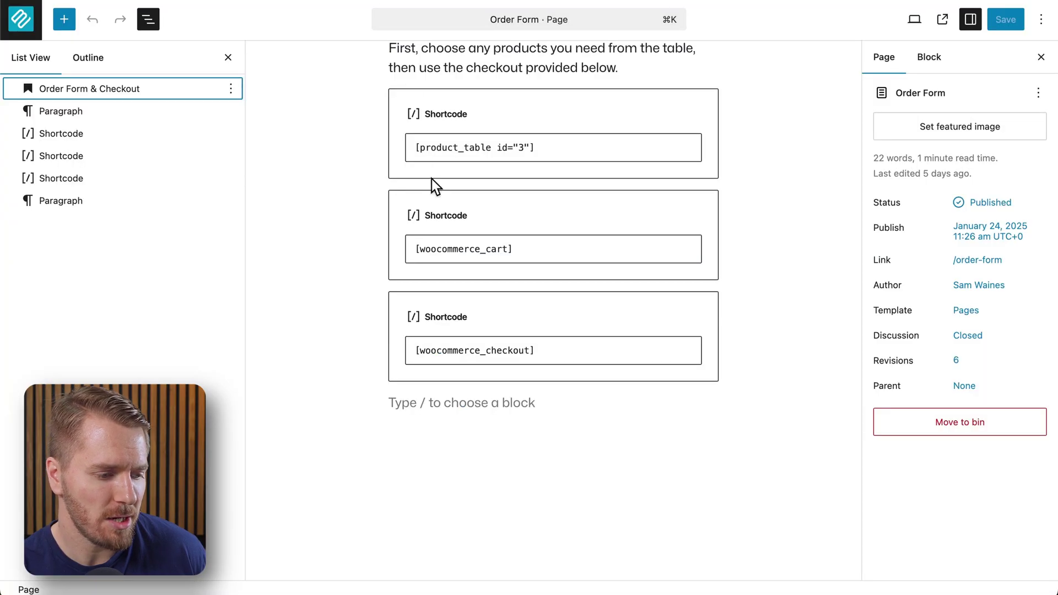
pyautogui.click(552, 142)
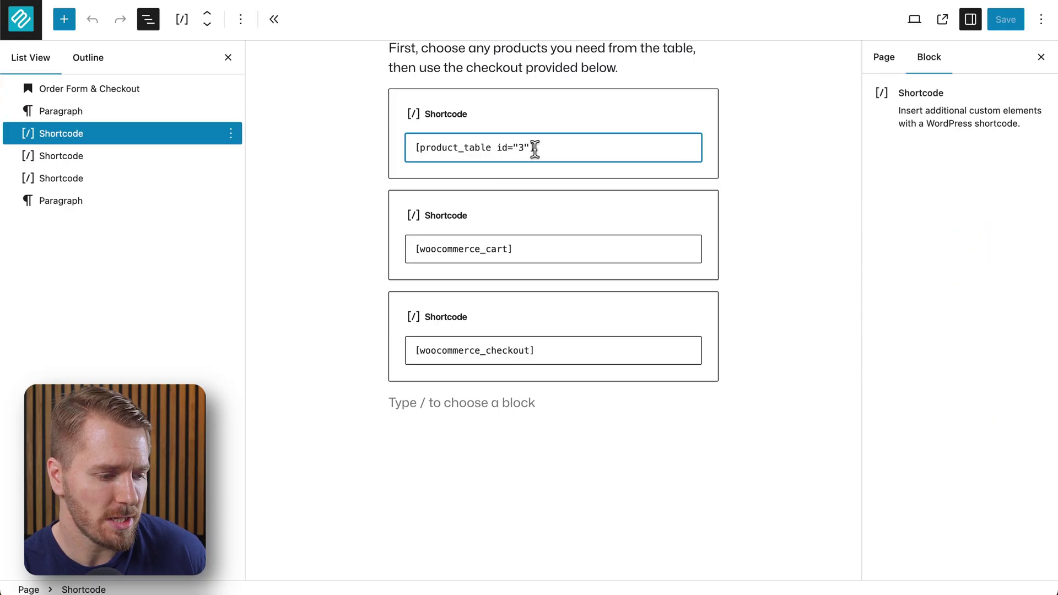
pyautogui.moveTo(534, 147); pyautogui.dragTo(402, 151)
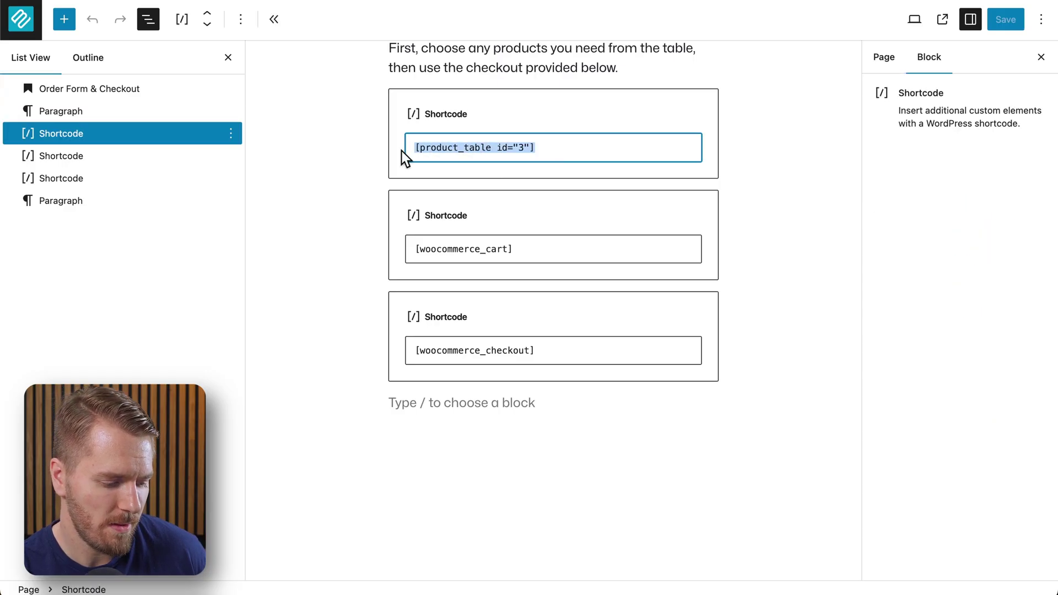
pyautogui.hotkey('ctrl', 'v')
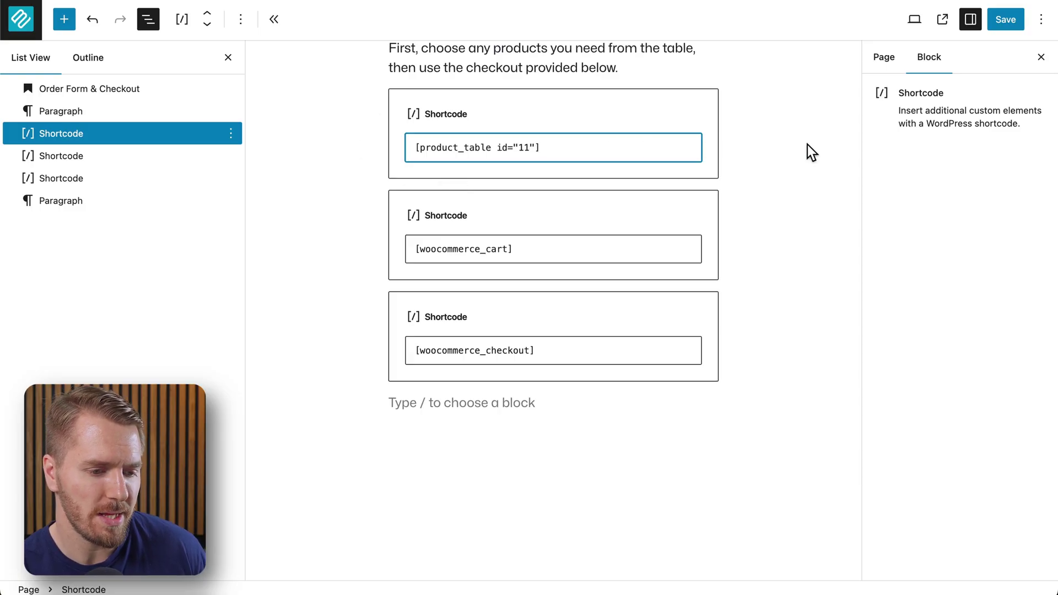
pyautogui.click(1010, 26)
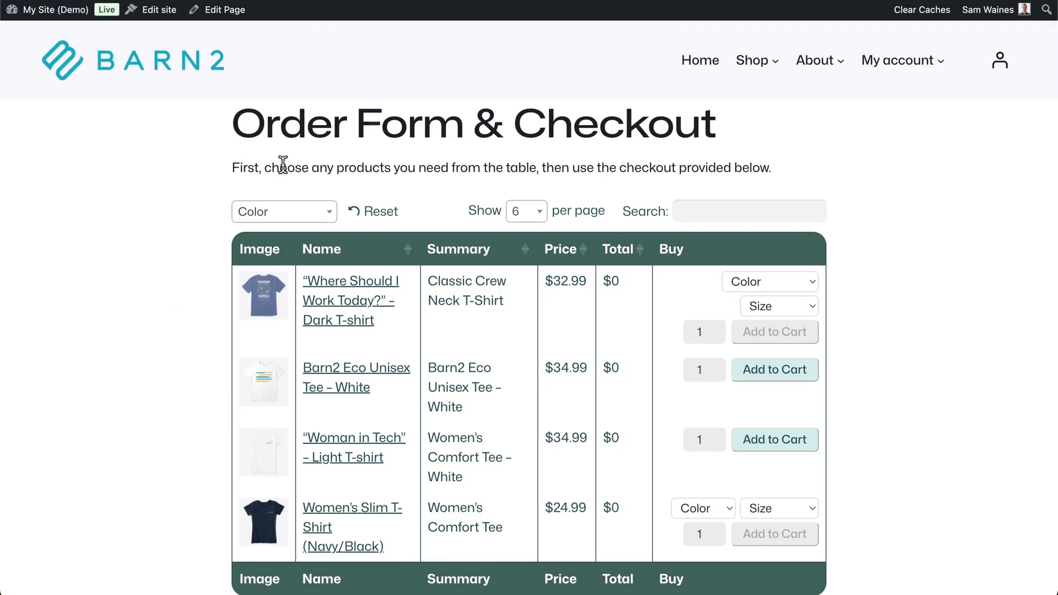
# Scroll to the live product table and check its Color filter without choosing a colour.
pyautogui.scroll(-3, 138, 276)
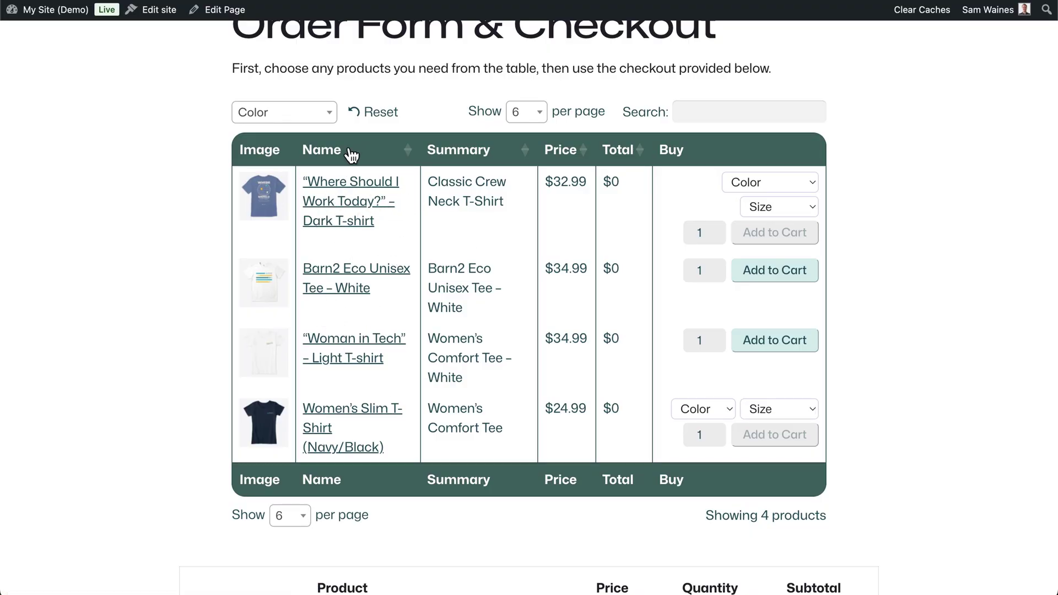
pyautogui.click(331, 115)
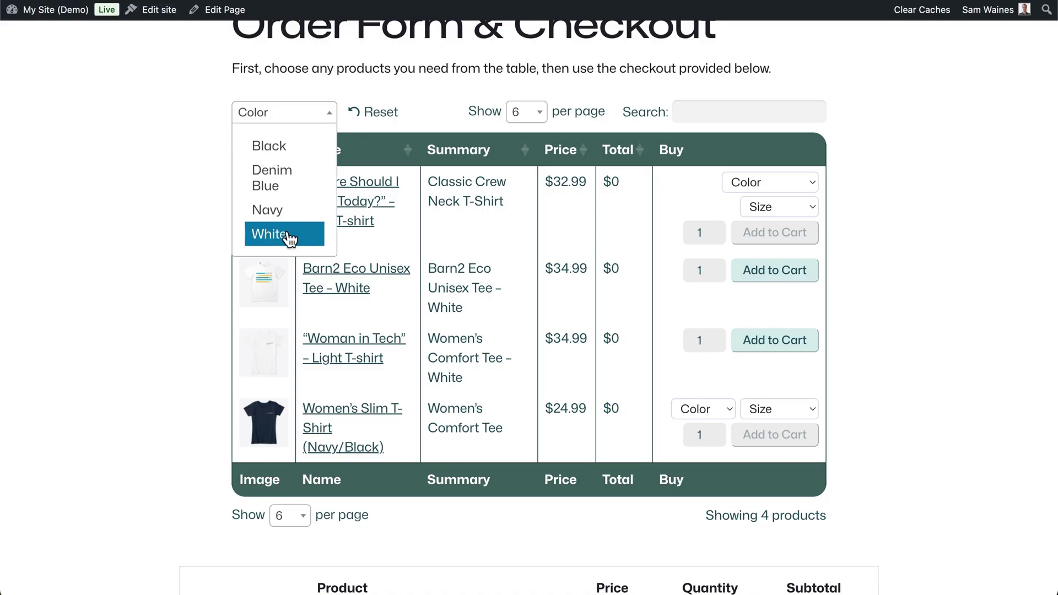
pyautogui.click(184, 155)
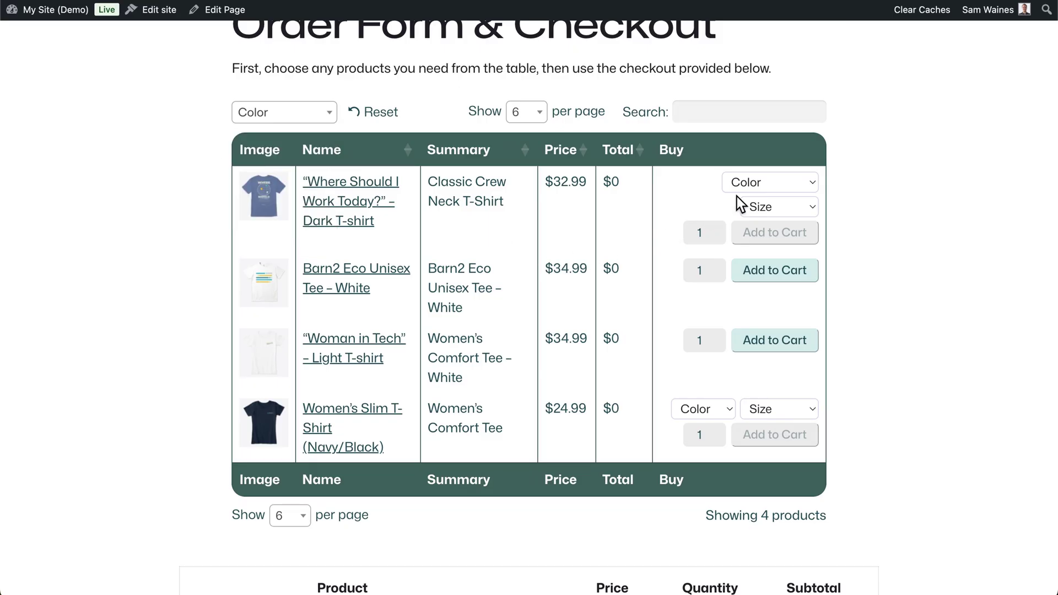
# Add two Black, Medium “Where Should I Work Today?” Dark T-shirts to the cart.
pyautogui.click(791, 184)
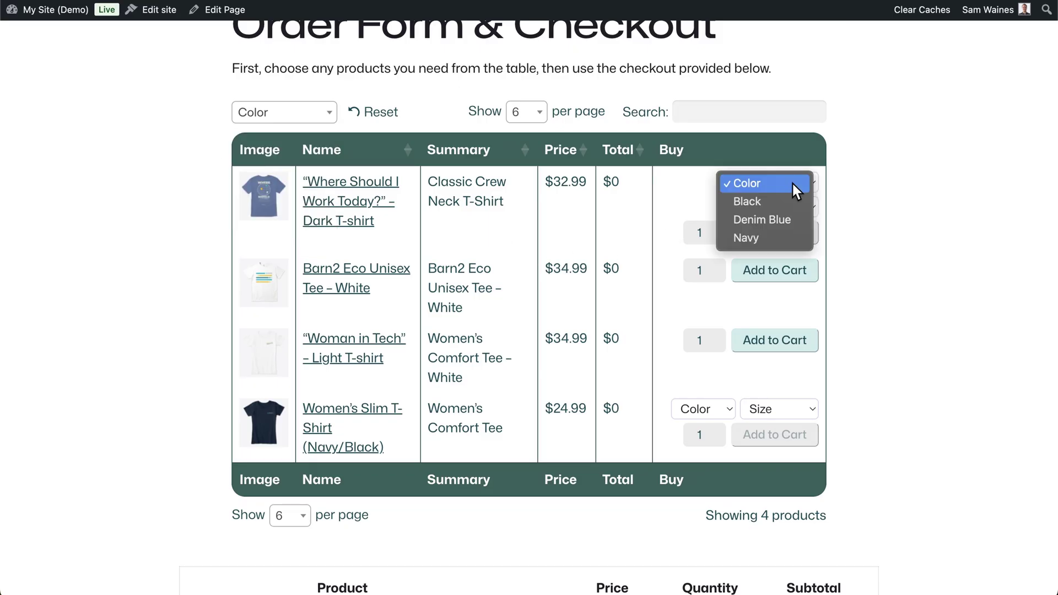
pyautogui.click(760, 202)
pyautogui.click(770, 208)
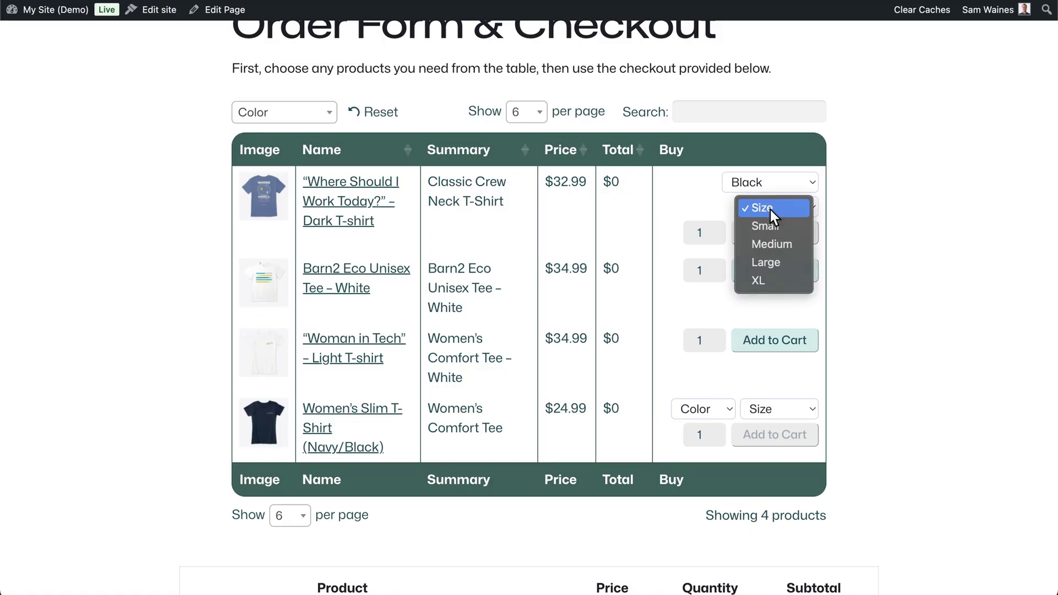
pyautogui.click(768, 246)
pyautogui.click(716, 230)
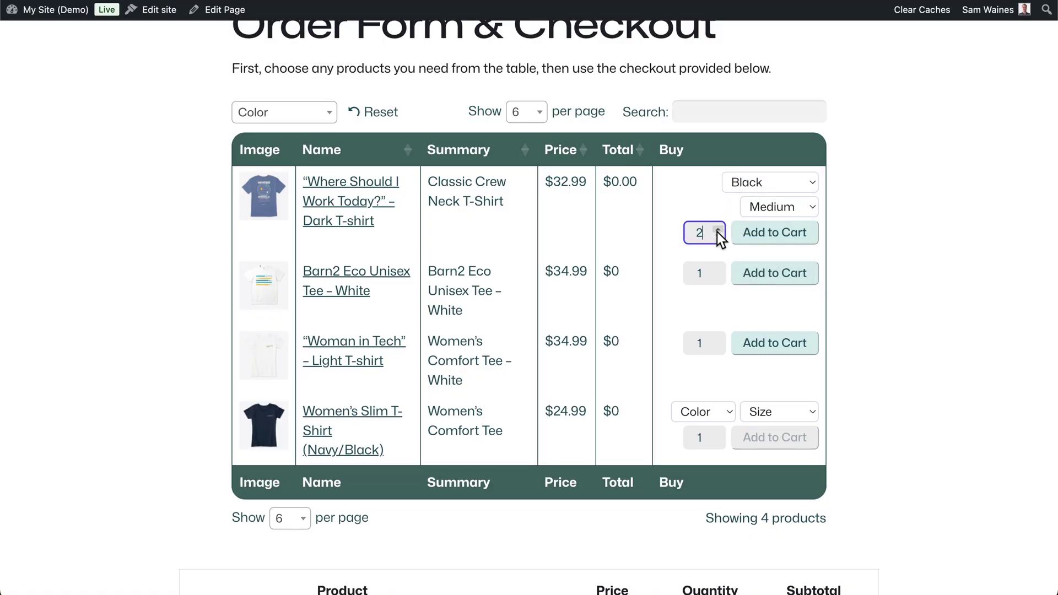
pyautogui.click(775, 238)
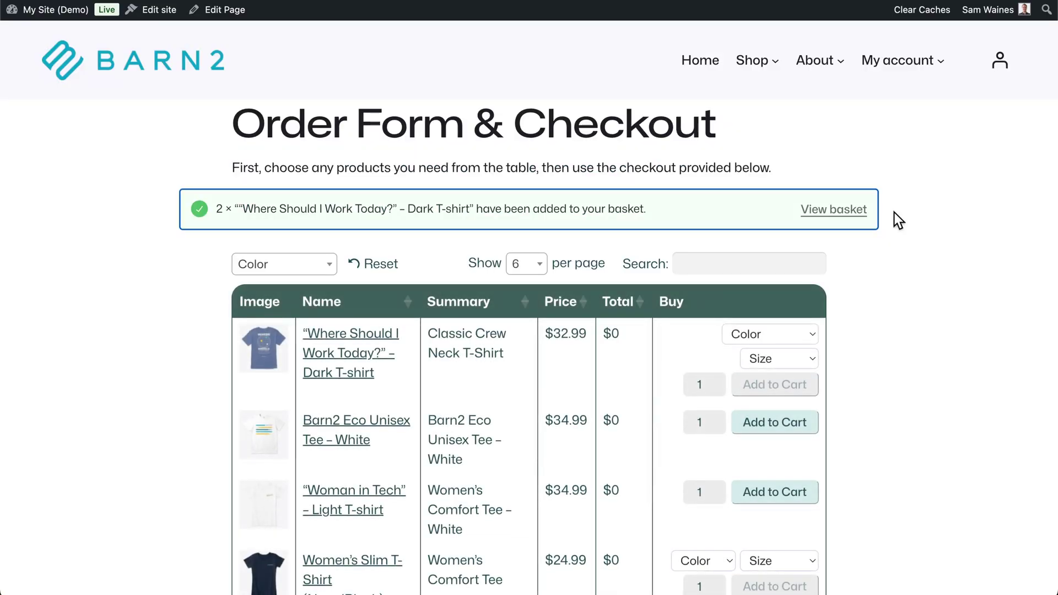
pyautogui.scroll(-7, 894, 213)
pyautogui.scroll(-4, 894, 213)
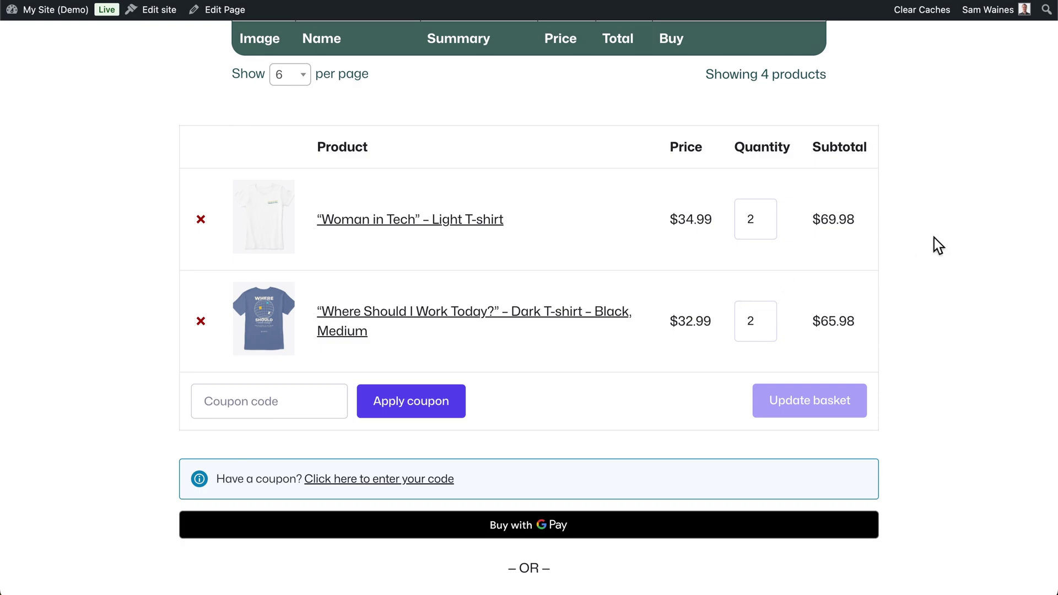
pyautogui.scroll(-12, 934, 237)
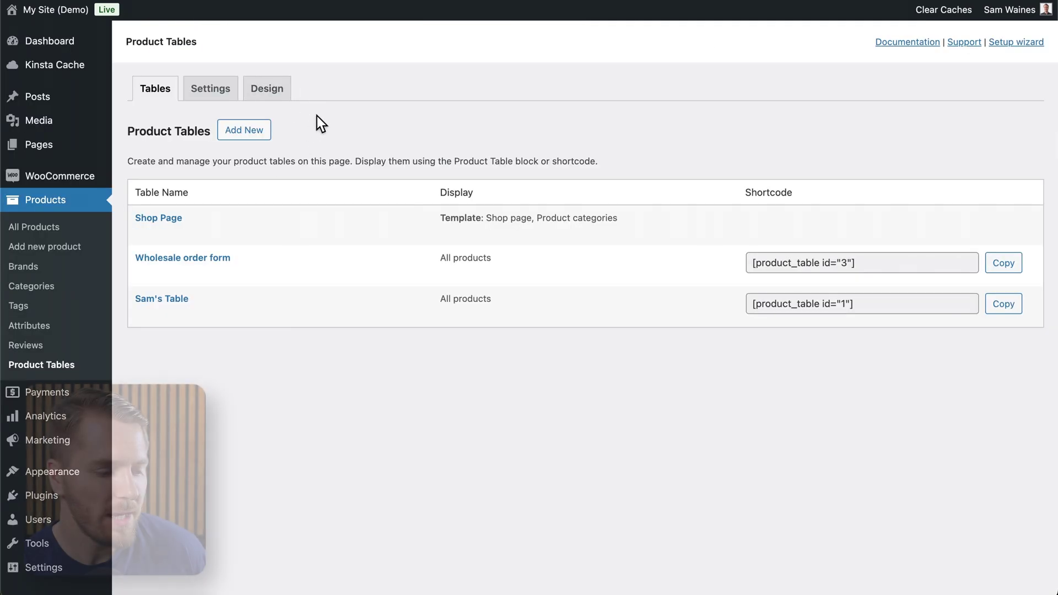
# Keep Products per page at 6 in the Product Tables Settings tab and save the changes.
pyautogui.click(212, 89)
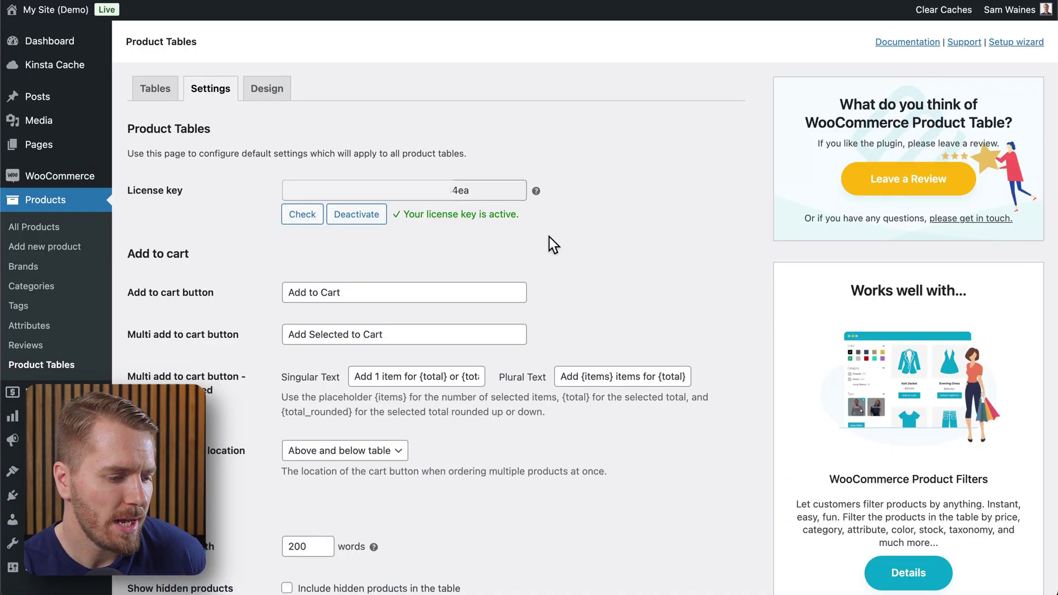
pyautogui.scroll(-10, 548, 238)
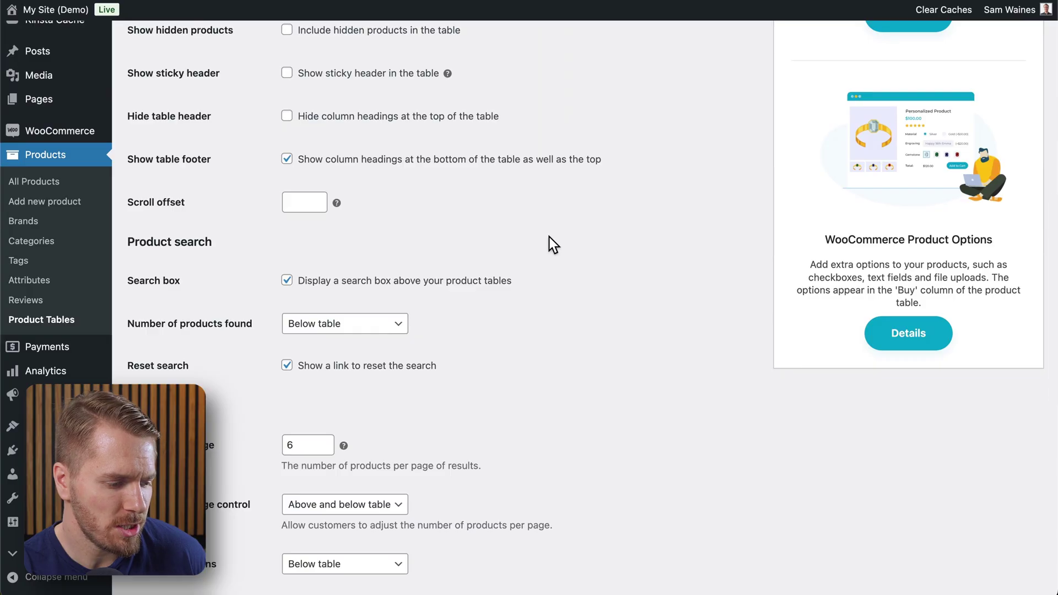
pyautogui.scroll(-3, 550, 238)
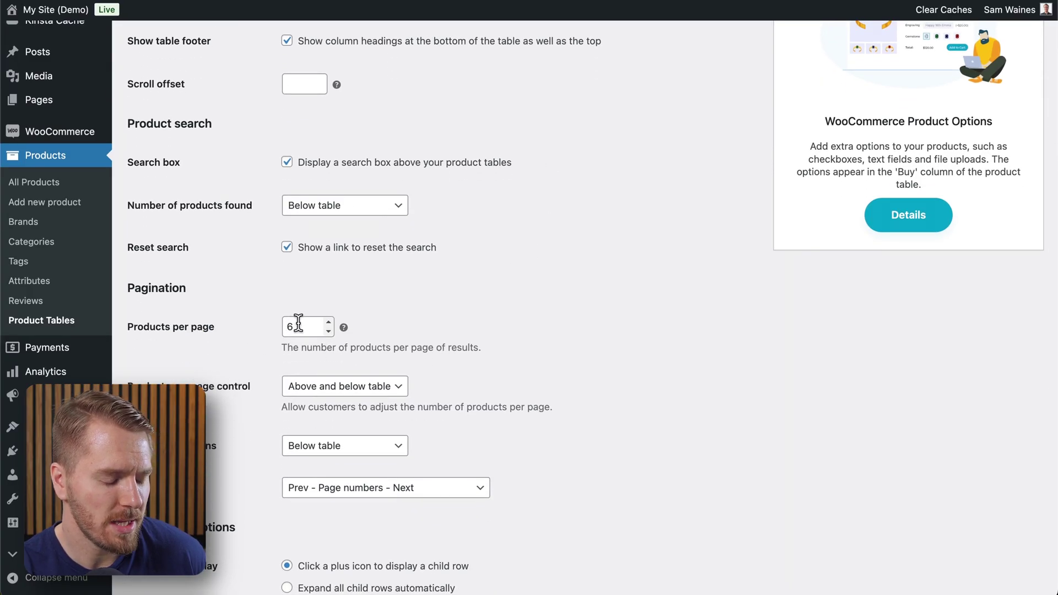
pyautogui.moveTo(299, 326); pyautogui.dragTo(282, 327)
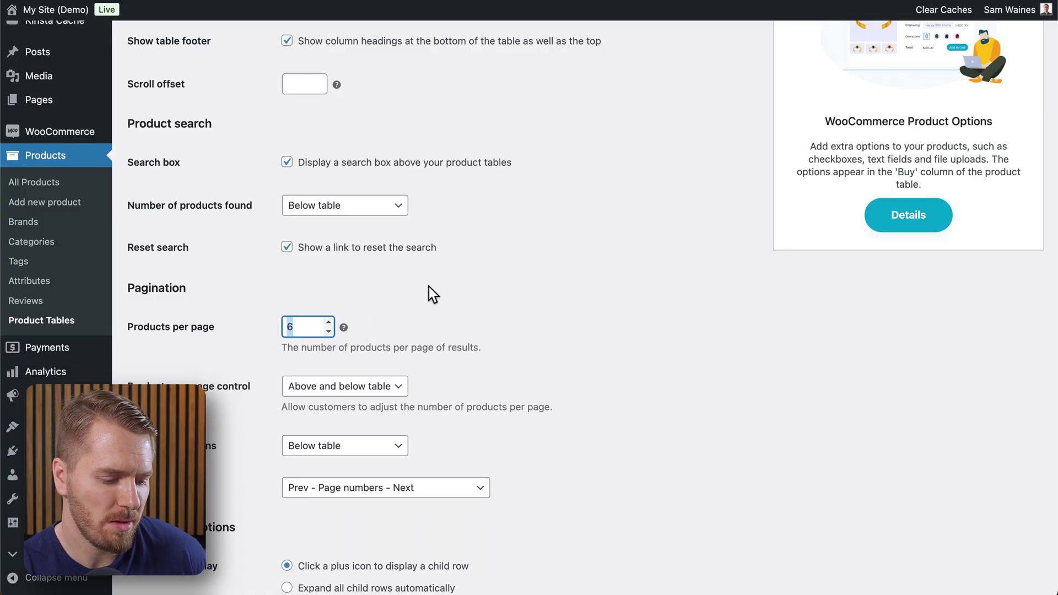
pyautogui.click(360, 316)
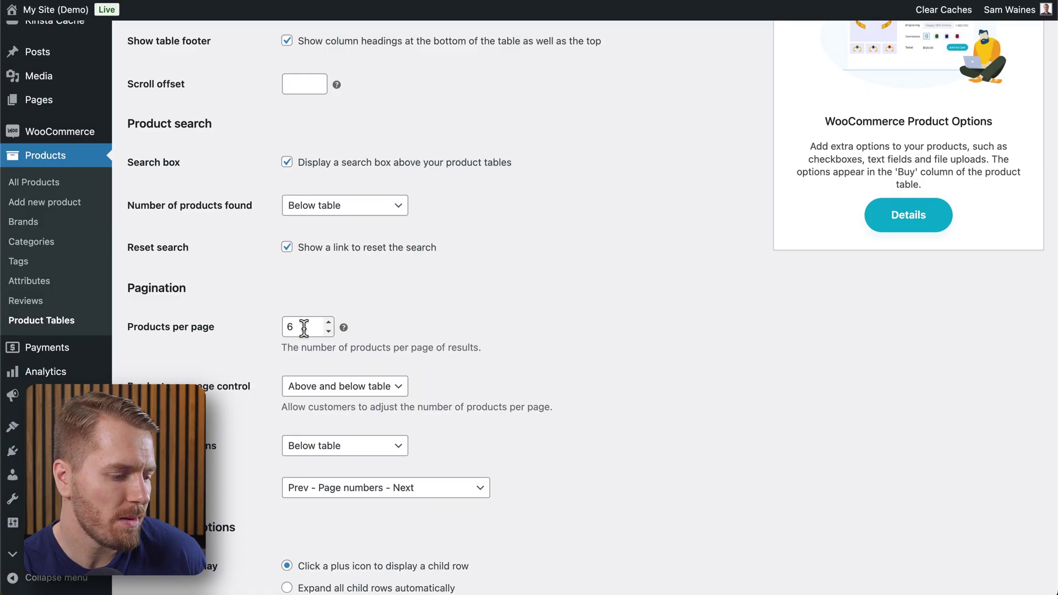
pyautogui.scroll(-3, 521, 316)
pyautogui.scroll(-5, 521, 315)
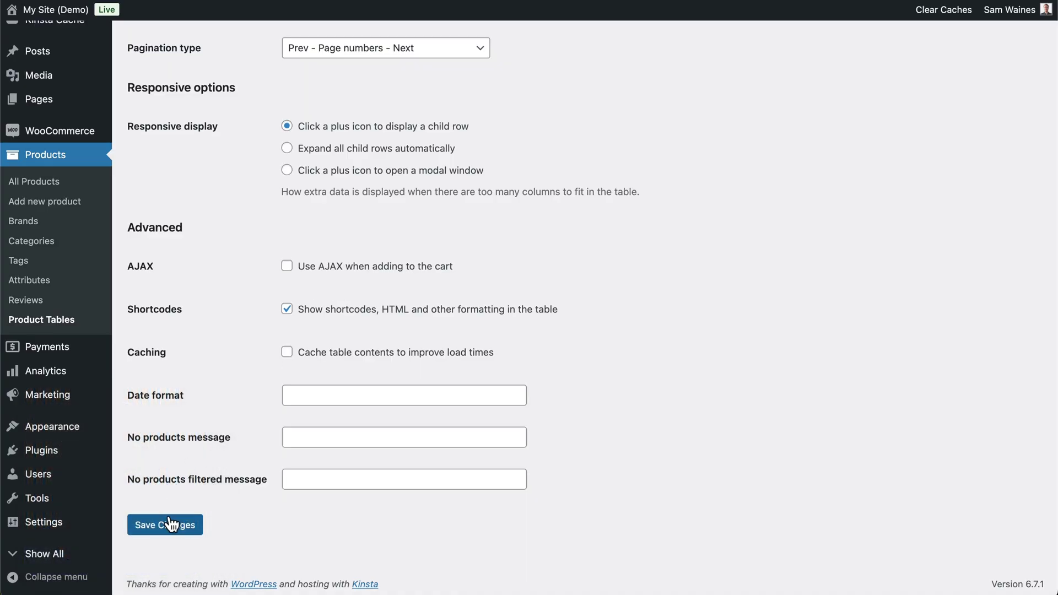
pyautogui.click(172, 526)
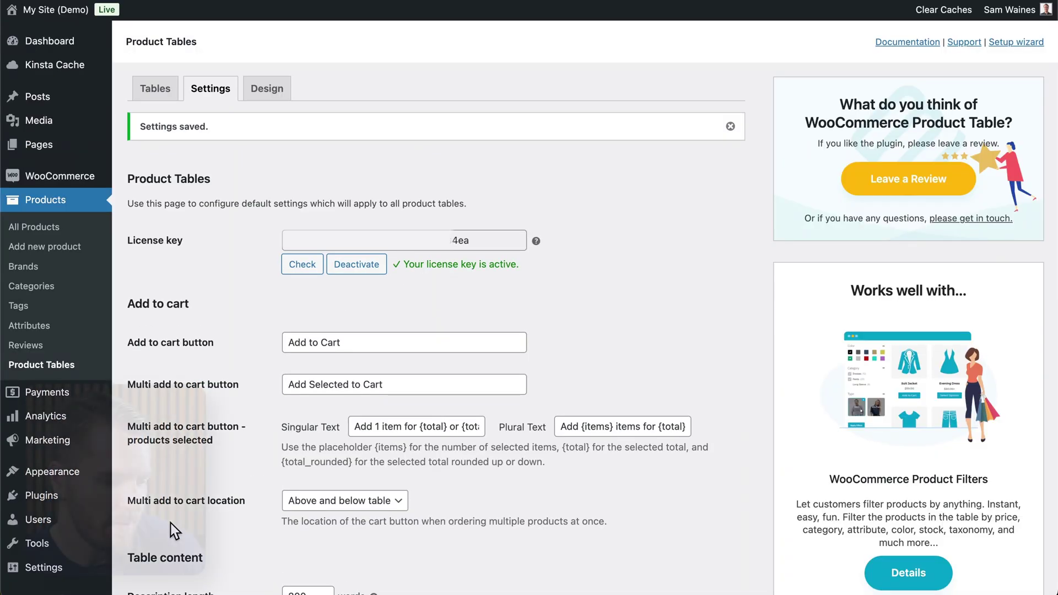
# Review the Nature template's border, font and button colour options in the Product Tables Design tab.
pyautogui.click(281, 97)
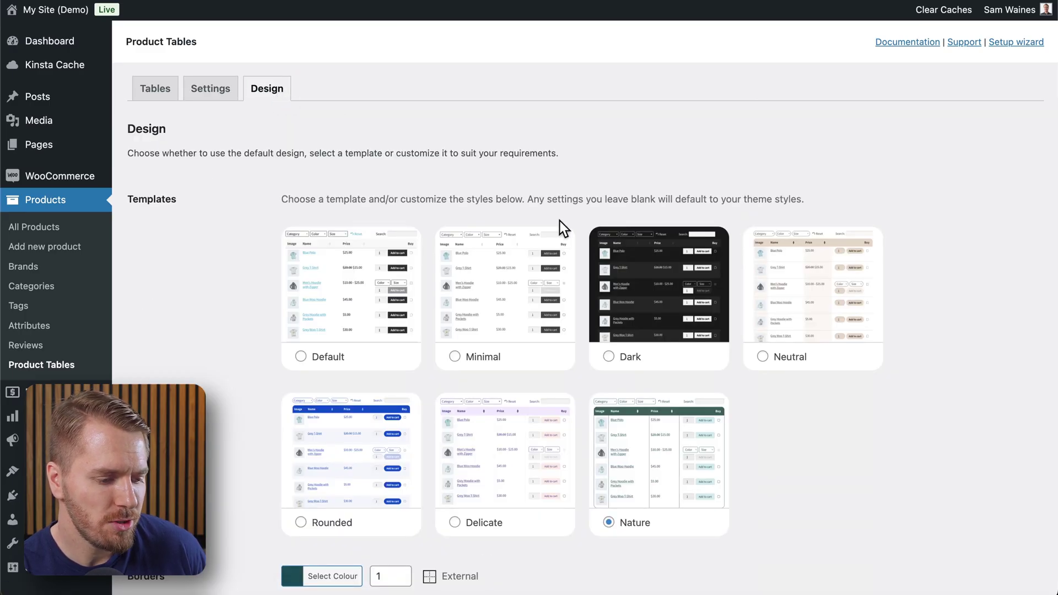
pyautogui.scroll(-3, 560, 226)
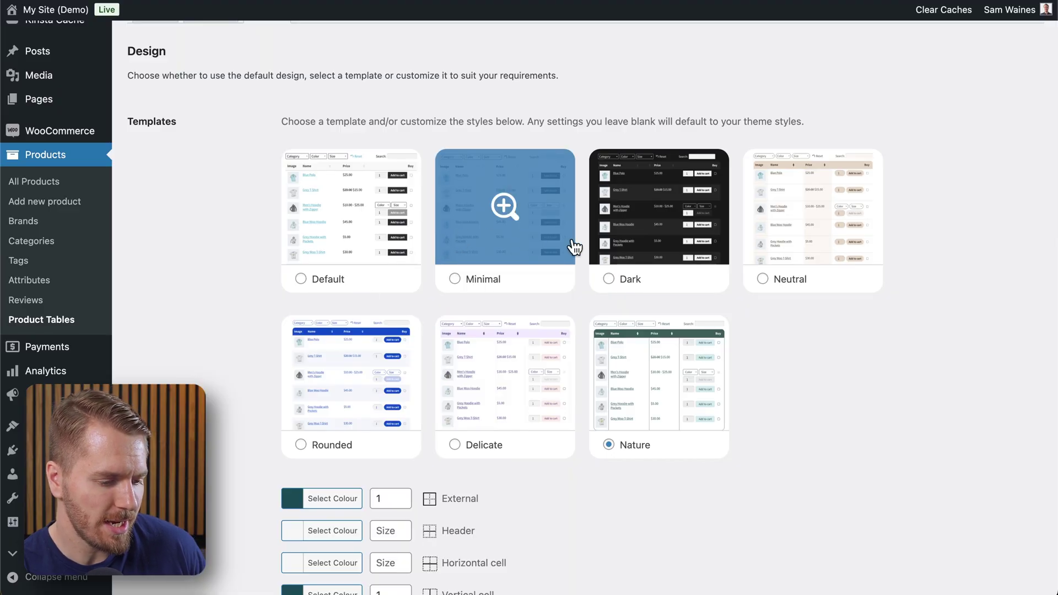
pyautogui.scroll(-9, 807, 345)
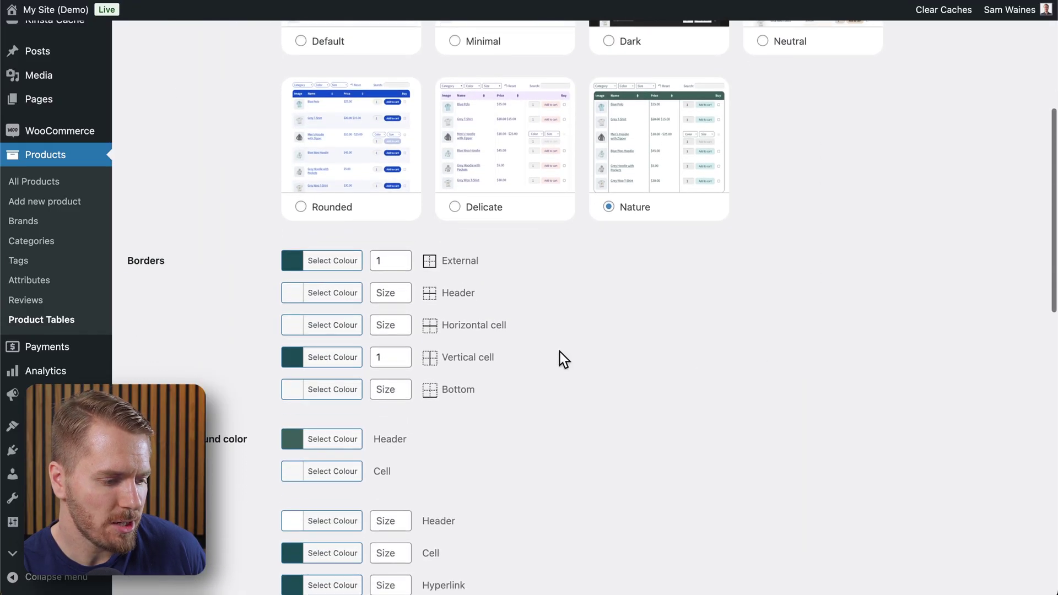
pyautogui.scroll(-3, 353, 392)
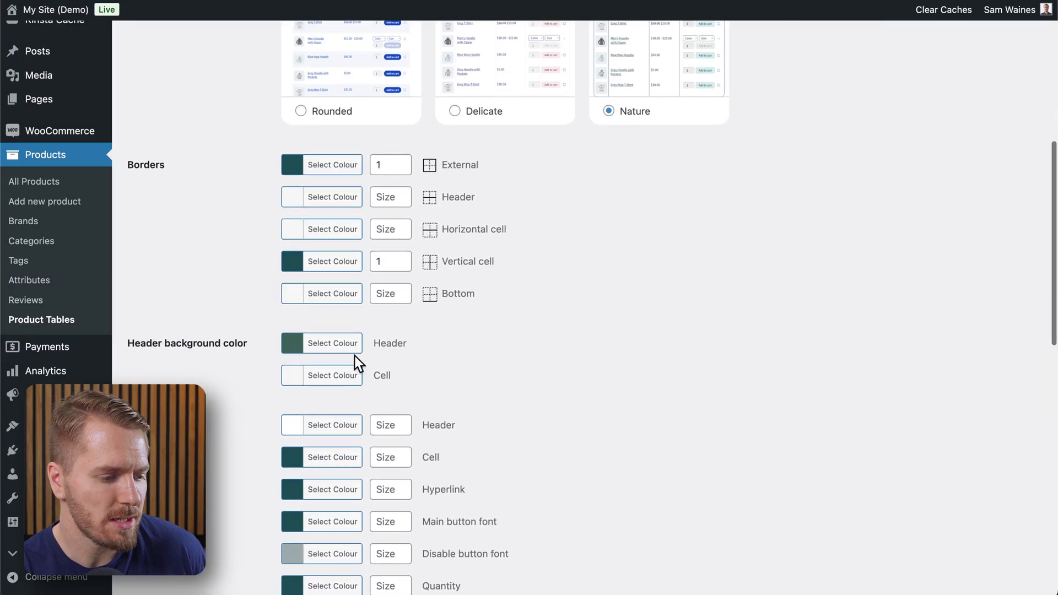
pyautogui.scroll(-20, 239, 367)
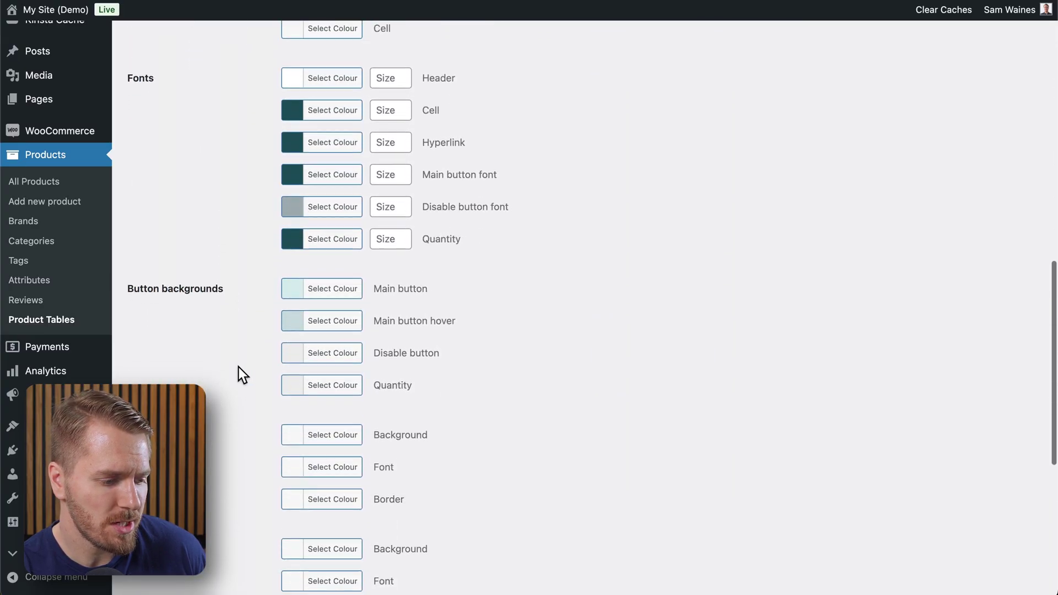
pyautogui.scroll(-5, 239, 367)
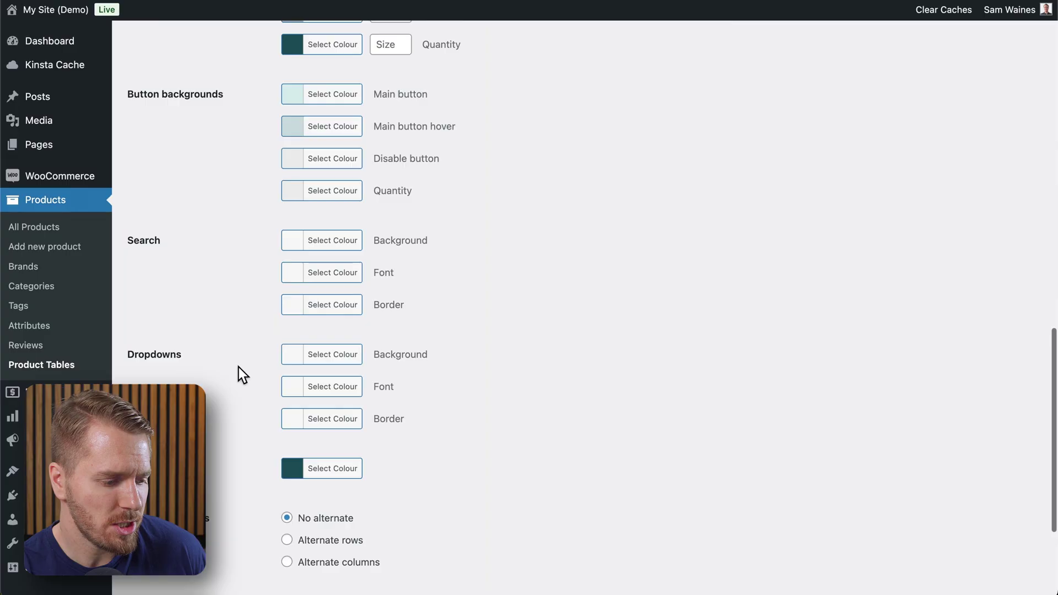